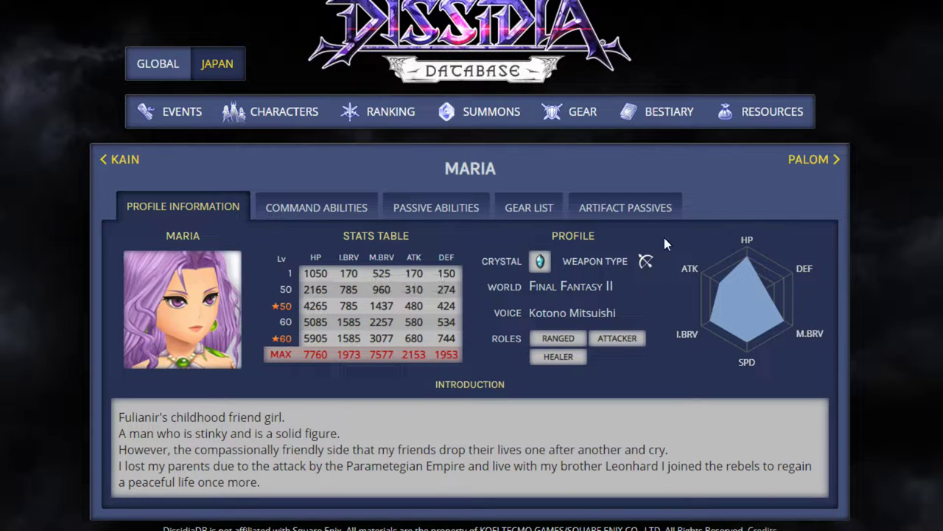
- Review Maria's artifact passives, command abilities, passive abilities and profile information in the Dissidia database
{"action": "left_click", "coordinate": [620, 213]}
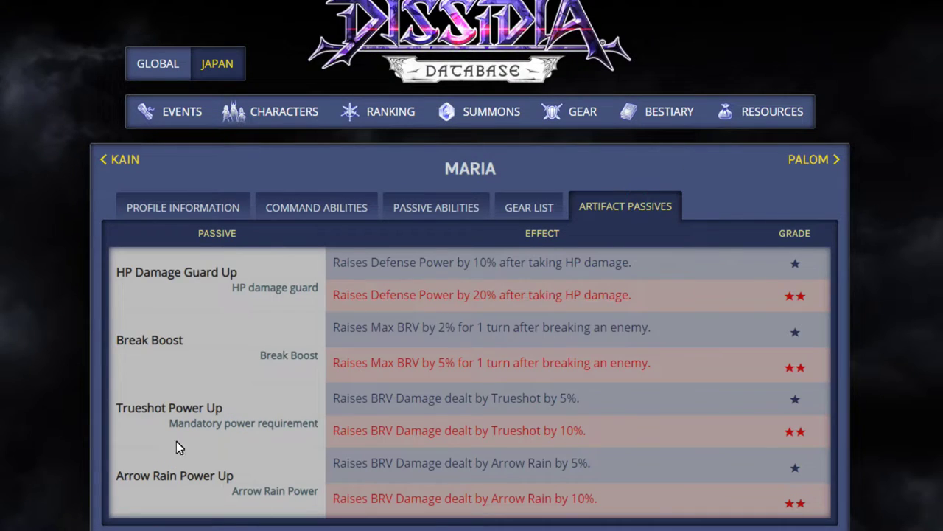
{"action": "left_click", "coordinate": [297, 205]}
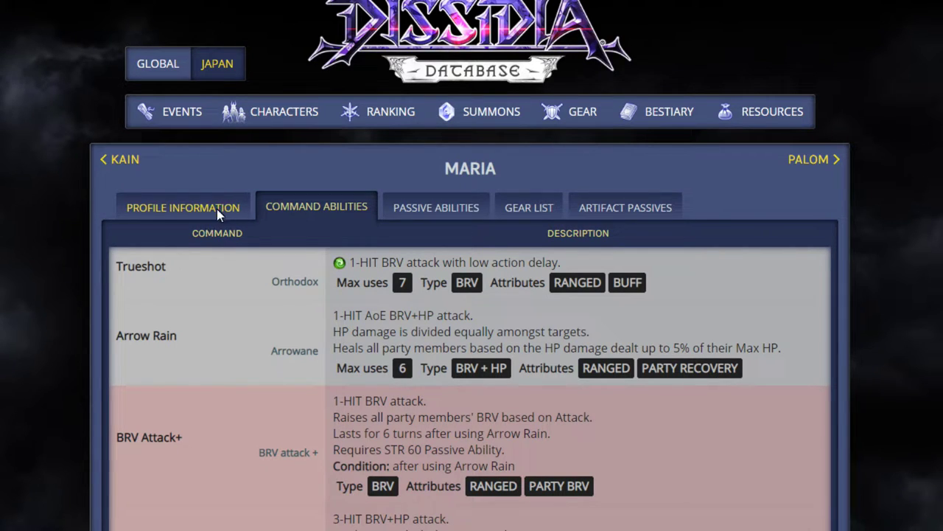
{"action": "left_click", "coordinate": [217, 209]}
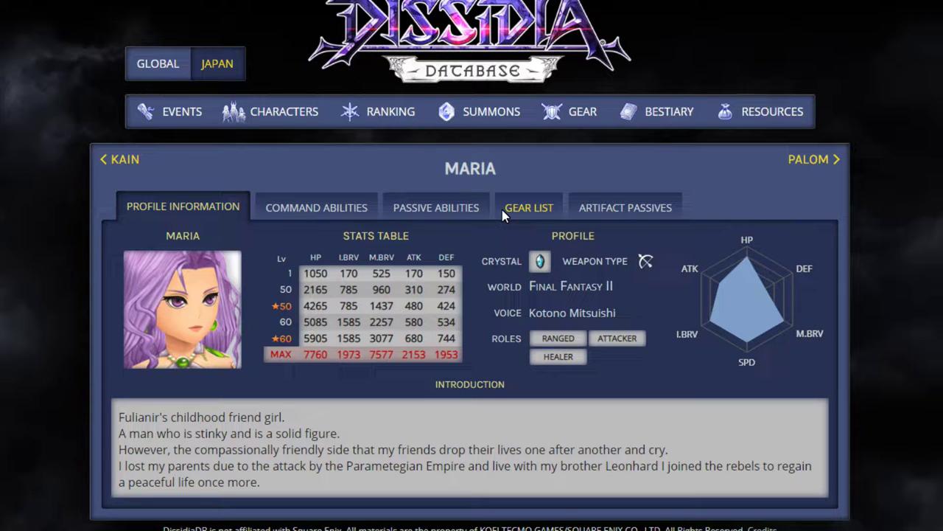
{"action": "left_click", "coordinate": [277, 205]}
{"action": "left_click", "coordinate": [474, 206]}
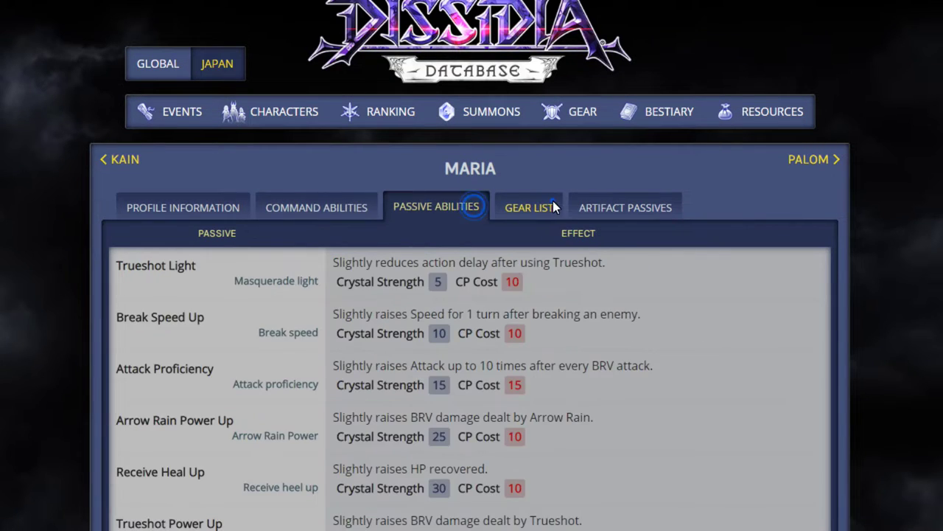
{"action": "left_click", "coordinate": [590, 206]}
{"action": "left_click", "coordinate": [179, 206]}
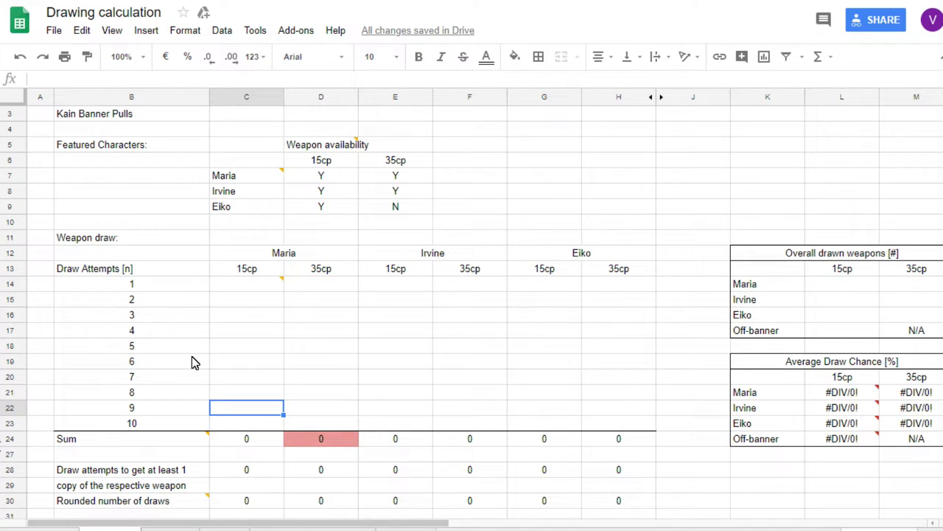
- Check the first draw in the Maria gacha simulator and enter 1 for Maria's 15cp weapon in draw attempt 1
{"action": "mouse_move", "coordinate": [246, 285]}
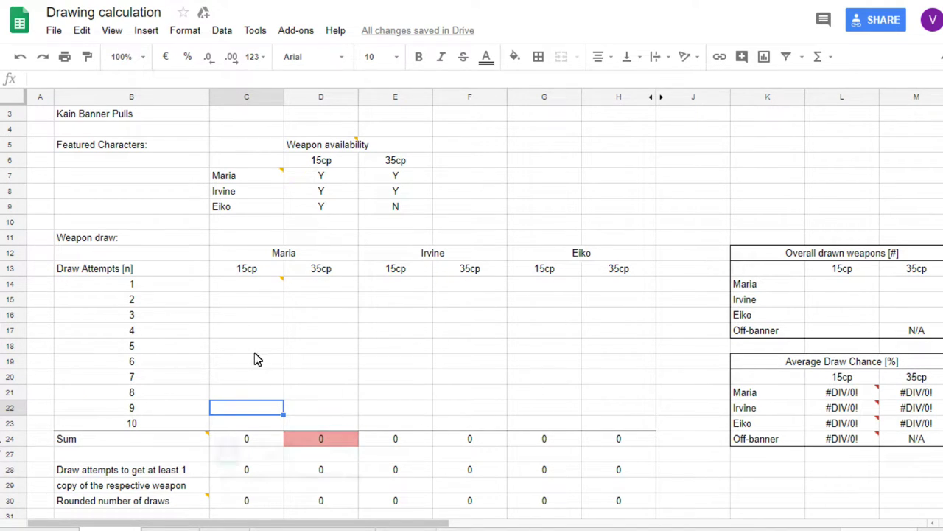
{"action": "scroll", "coordinate": [259, 404], "scroll_direction": "down", "scroll_amount": 1}
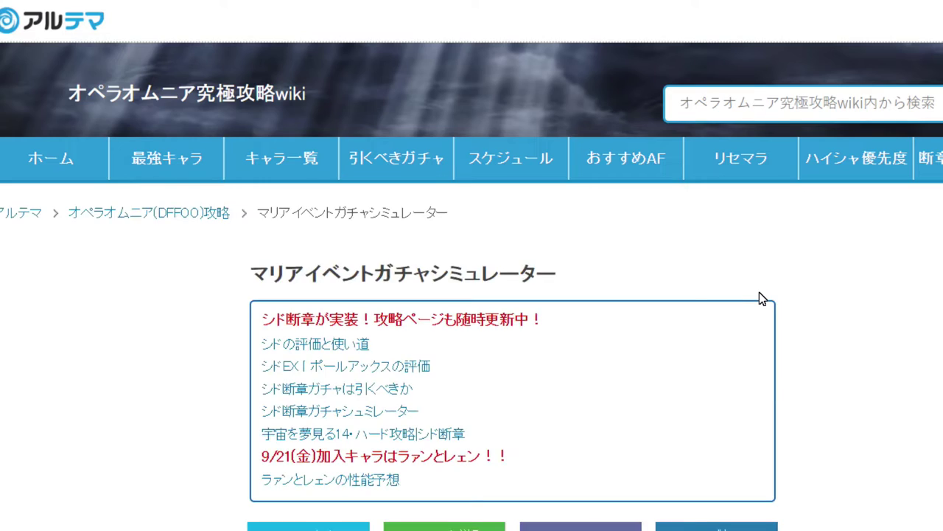
{"action": "scroll", "coordinate": [663, 333], "scroll_direction": "down", "scroll_amount": 7}
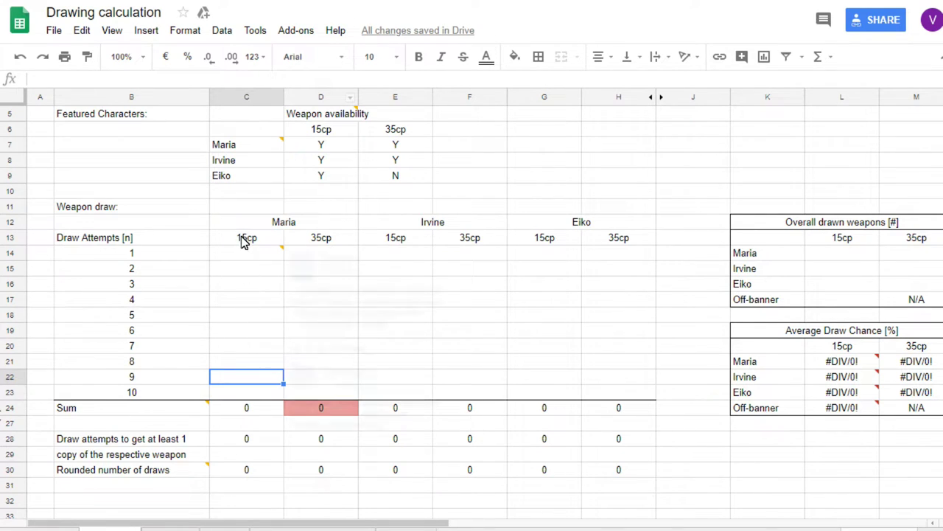
{"action": "left_click", "coordinate": [249, 255]}
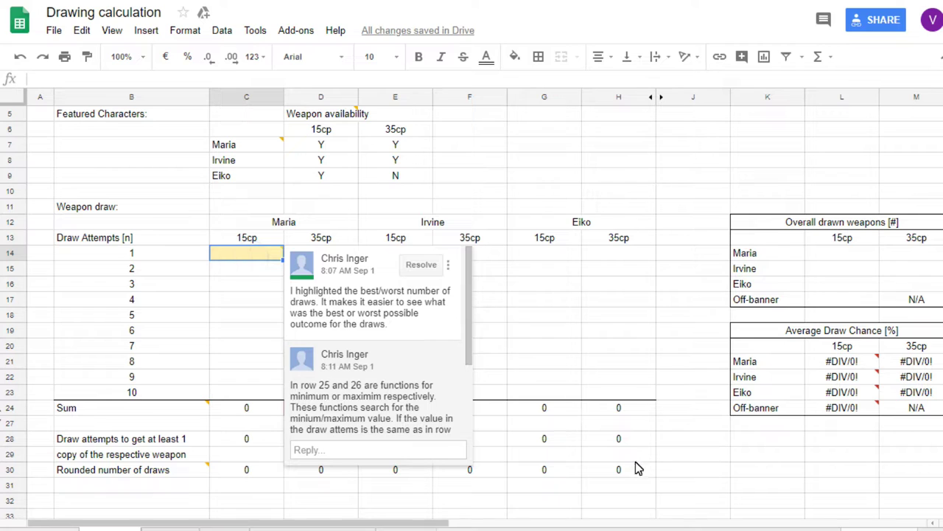
{"action": "type", "text": "1"}
- In the overall drawn weapons table, set the 15cp counts to 1 for Maria and 2 for Off-banner
{"action": "left_click", "coordinate": [852, 254]}
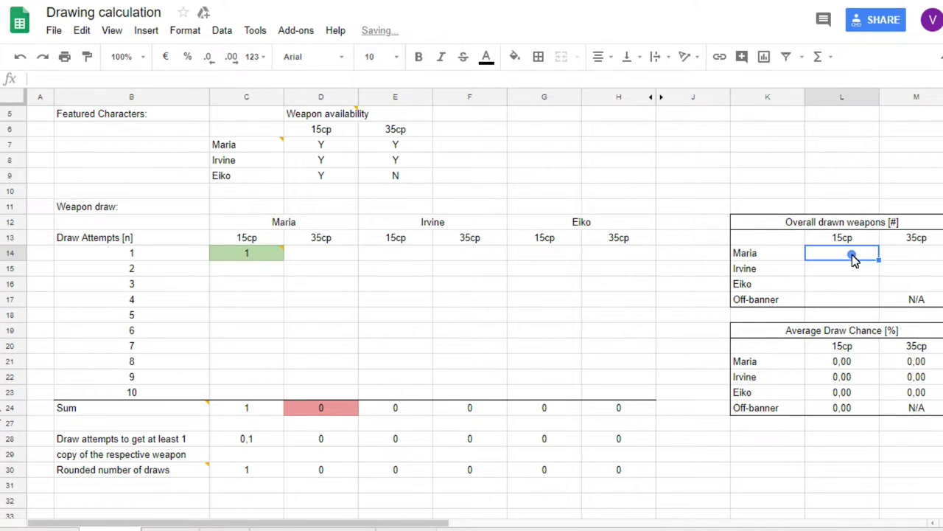
{"action": "type", "text": "1"}
{"action": "left_click", "coordinate": [854, 304]}
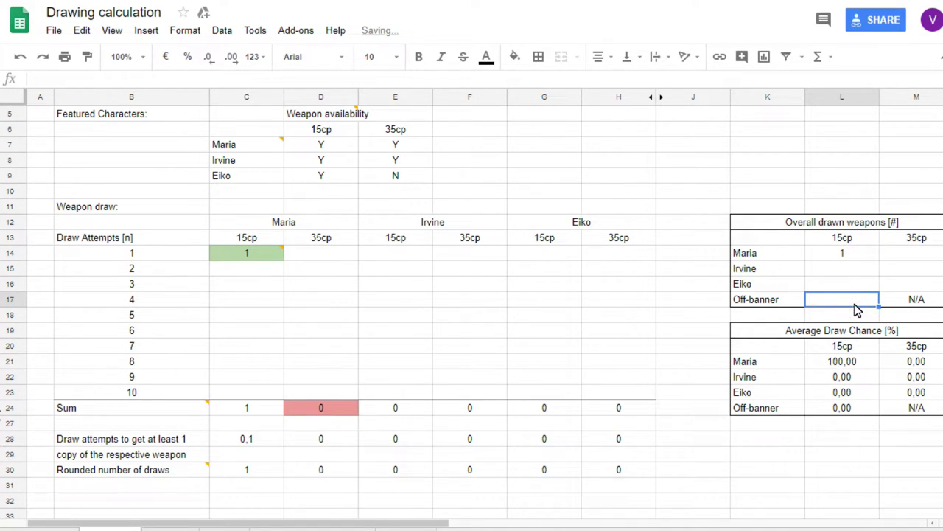
{"action": "type", "text": "2"}
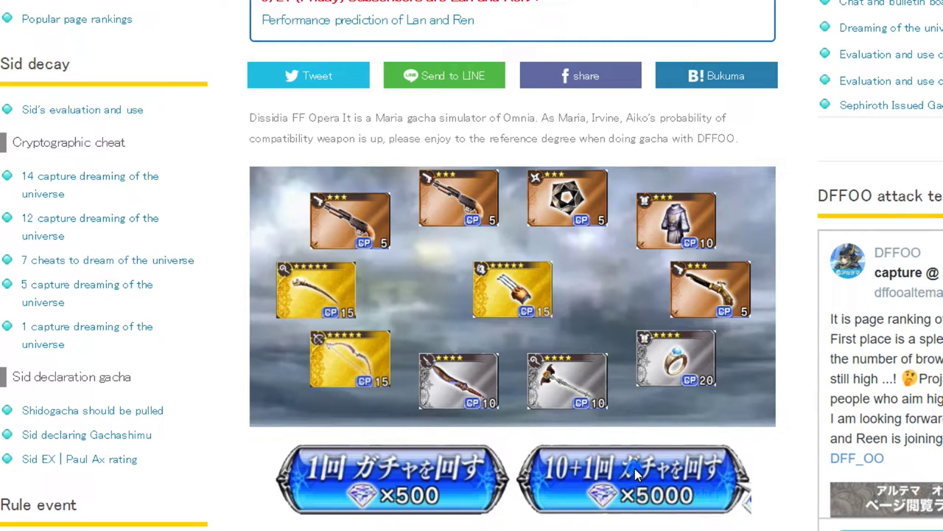
- Run another 10+1 draw in the gacha simulator and set the overall Off-banner 15cp count to 6
{"action": "left_click", "coordinate": [644, 474]}
{"action": "scroll", "coordinate": [590, 413], "scroll_direction": "down", "scroll_amount": 5}
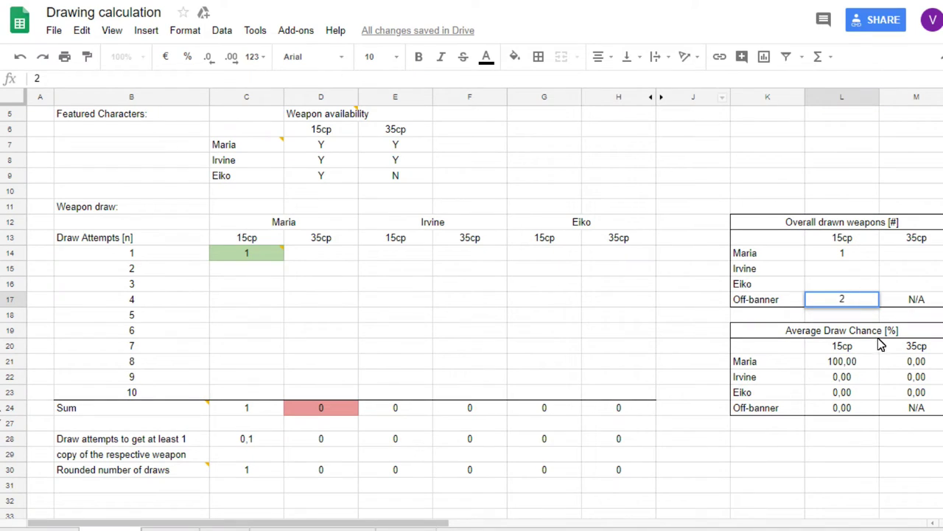
{"action": "double_click", "coordinate": [857, 310]}
{"action": "key", "text": "BackSpace"}
{"action": "type", "text": "6"}
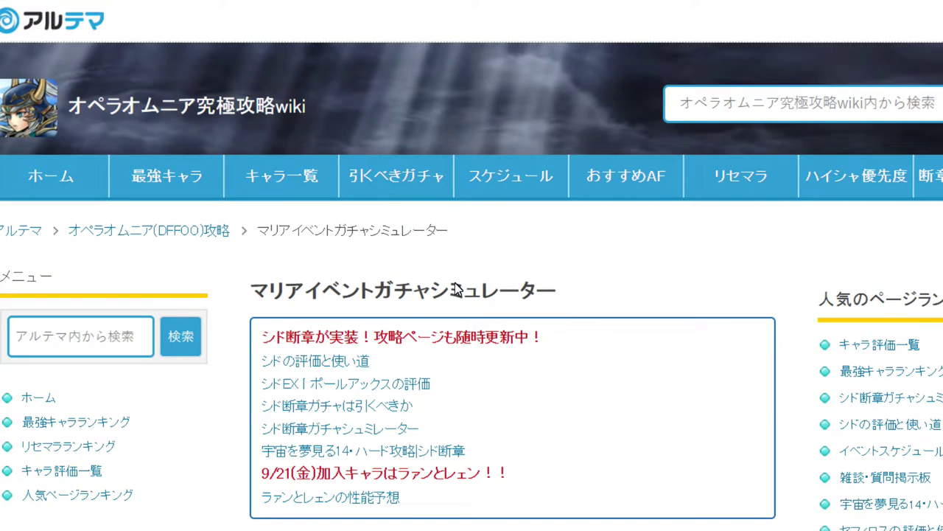
- Check the next simulator draw and correct the overall Off-banner 15cp count to 5
{"action": "scroll", "coordinate": [474, 282], "scroll_direction": "down", "scroll_amount": 5}
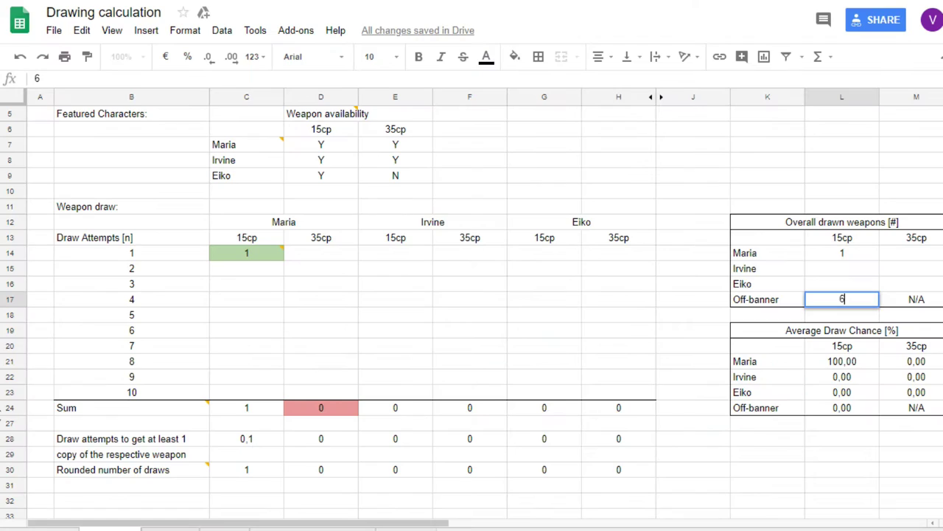
{"action": "key", "text": "BackSpace"}
{"action": "type", "text": "6"}
{"action": "key", "text": "BackSpace"}
{"action": "type", "text": "3"}
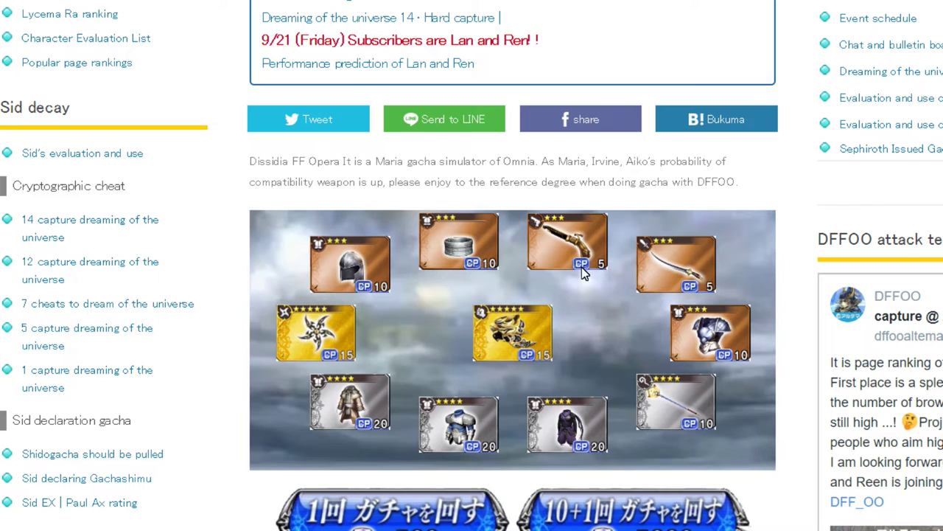
- Run another 10+1 draw and update the overall 15cp counts to 6 for Off-banner and 2 for Maria
{"action": "scroll", "coordinate": [581, 267], "scroll_direction": "down", "scroll_amount": 3}
{"action": "scroll", "coordinate": [571, 308], "scroll_direction": "up", "scroll_amount": 1}
{"action": "scroll", "coordinate": [571, 308], "scroll_direction": "up", "scroll_amount": 3}
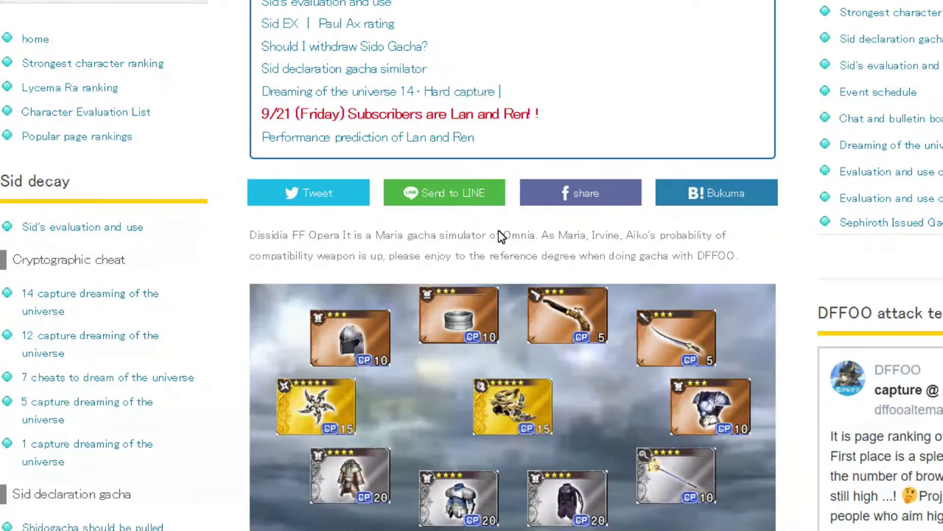
{"action": "scroll", "coordinate": [647, 350], "scroll_direction": "down", "scroll_amount": 5}
{"action": "left_click", "coordinate": [662, 317]}
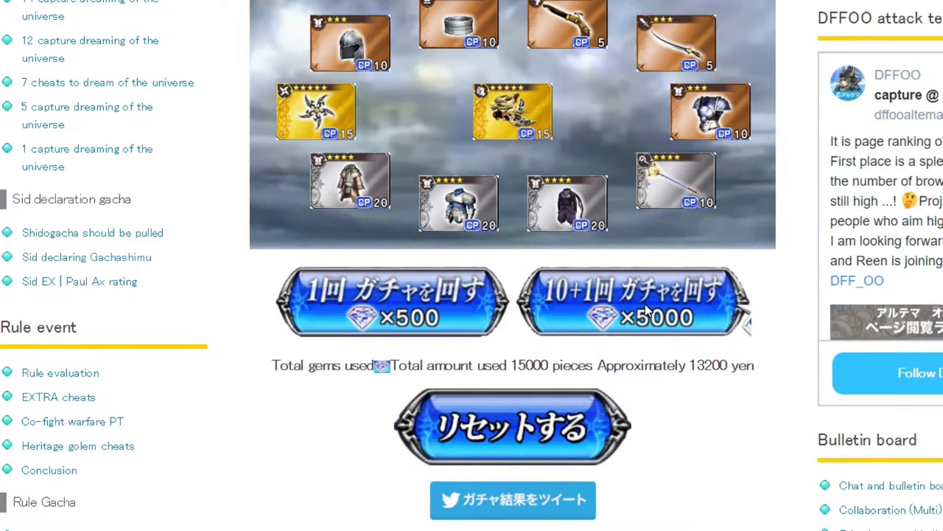
{"action": "scroll", "coordinate": [640, 275], "scroll_direction": "down", "scroll_amount": 5}
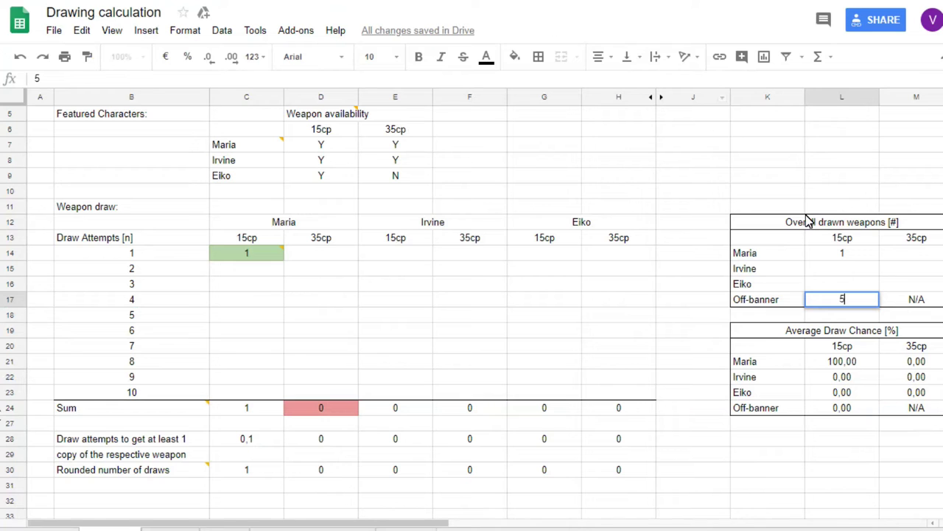
{"action": "key", "text": "BackSpace"}
{"action": "left_click", "coordinate": [844, 253]}
{"action": "type", "text": "2"}
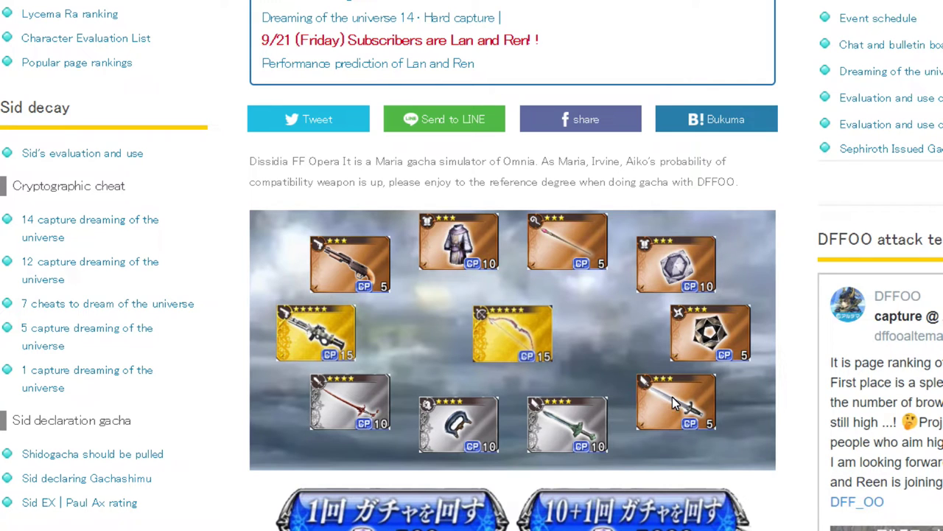
- Make another 10+1 simulator draw and set the overall Off-banner 15cp count to 9
{"action": "scroll", "coordinate": [693, 398], "scroll_direction": "down", "scroll_amount": 1}
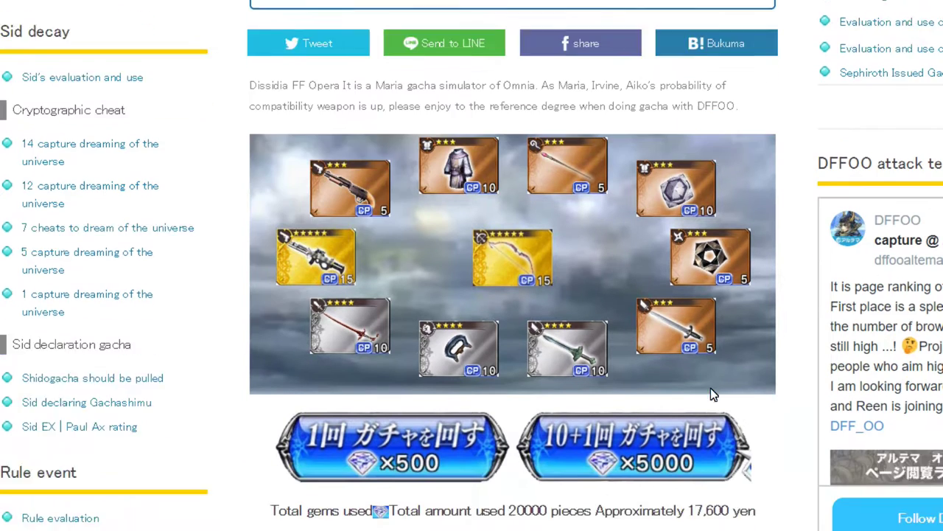
{"action": "scroll", "coordinate": [710, 395], "scroll_direction": "down", "scroll_amount": 1}
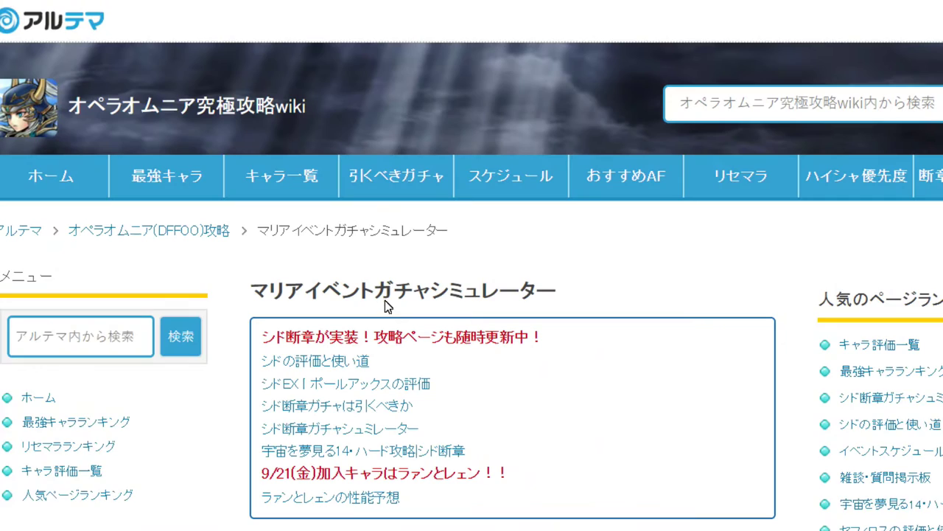
{"action": "scroll", "coordinate": [598, 331], "scroll_direction": "down", "scroll_amount": 6}
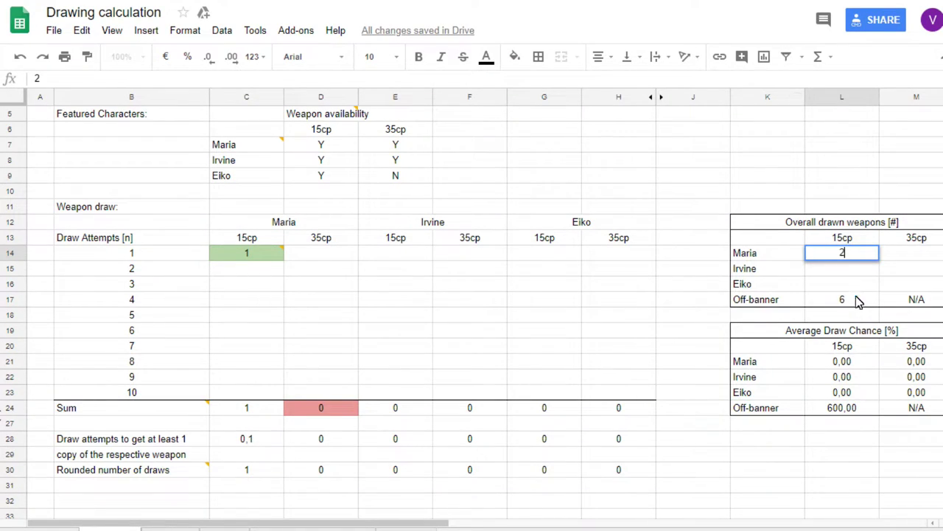
{"action": "left_click", "coordinate": [848, 300]}
{"action": "key", "text": "Delete"}
{"action": "type", "text": "9"}
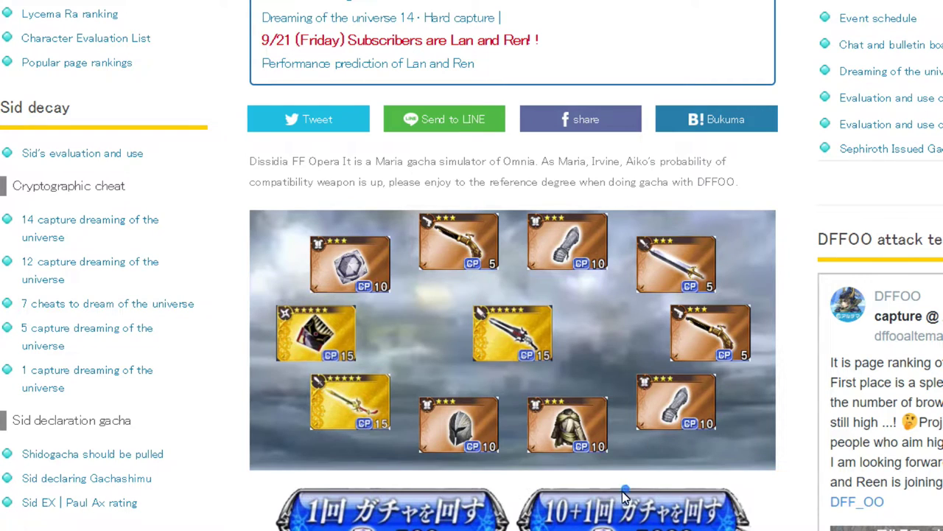
- Make two more simulator draws and update the overall 15cp counts to 11 for Off-banner and 3 for Maria
{"action": "key", "text": "F5"}
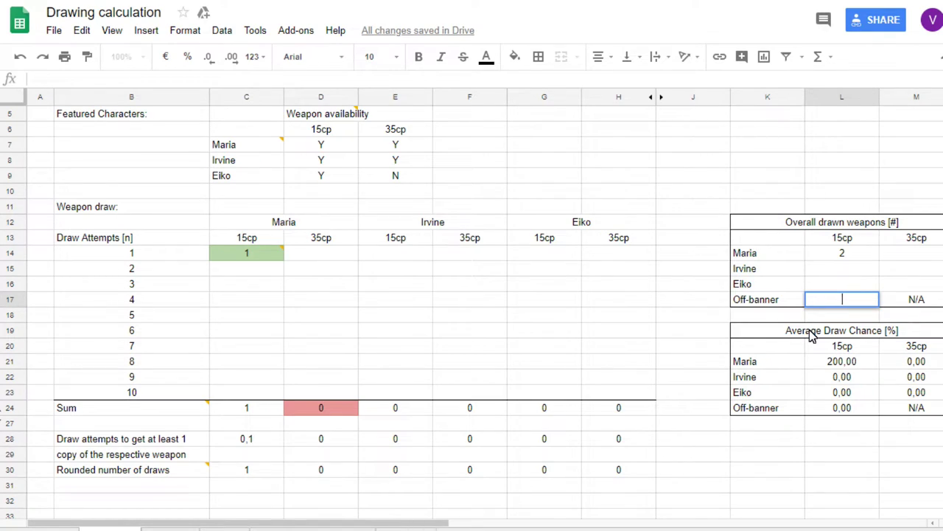
{"action": "type", "text": "11"}
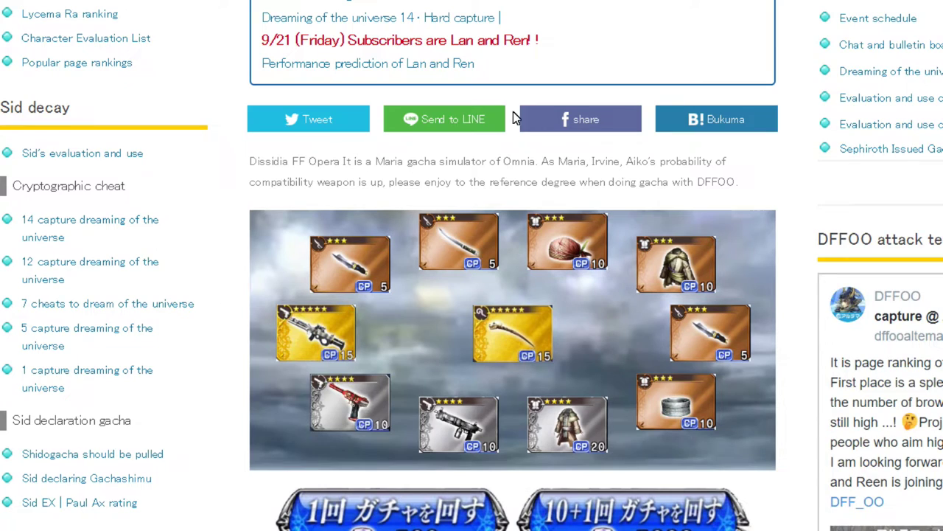
{"action": "scroll", "coordinate": [513, 111], "scroll_direction": "down", "scroll_amount": 4}
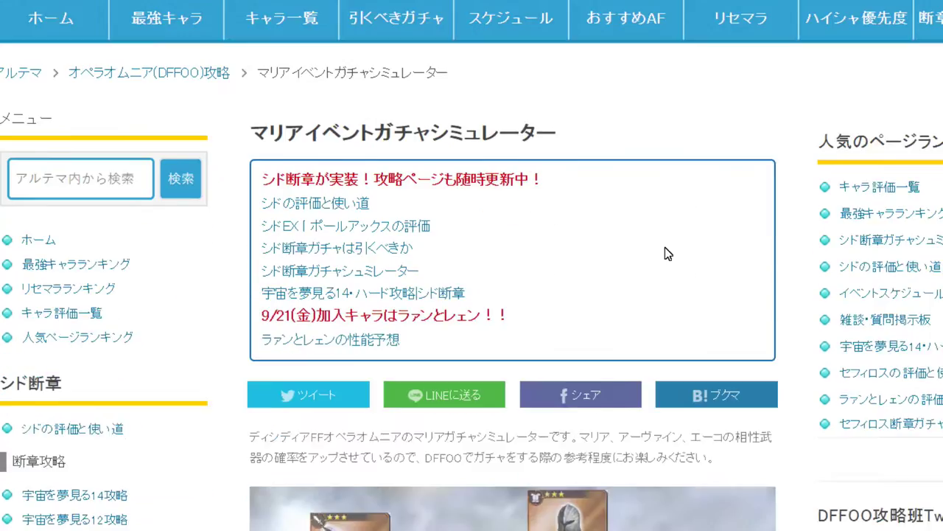
{"action": "scroll", "coordinate": [665, 252], "scroll_direction": "down", "scroll_amount": 4}
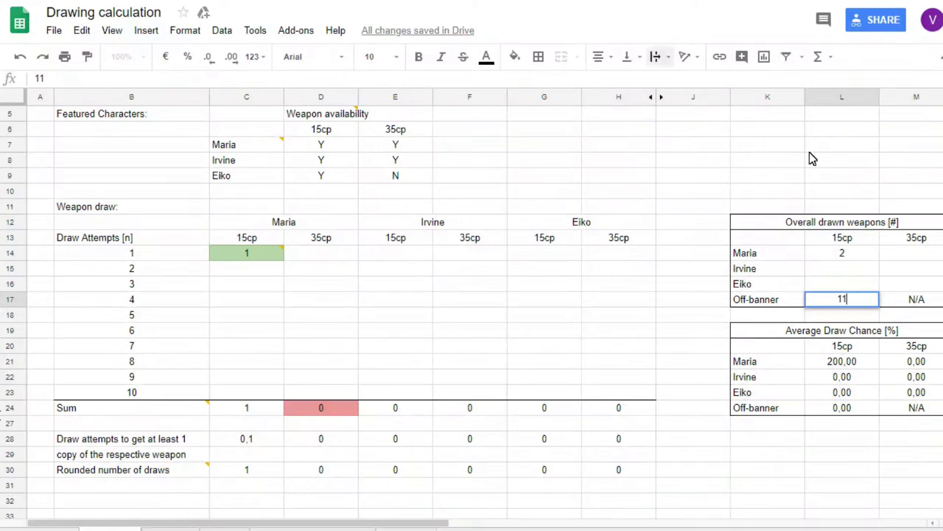
{"action": "left_click", "coordinate": [845, 252]}
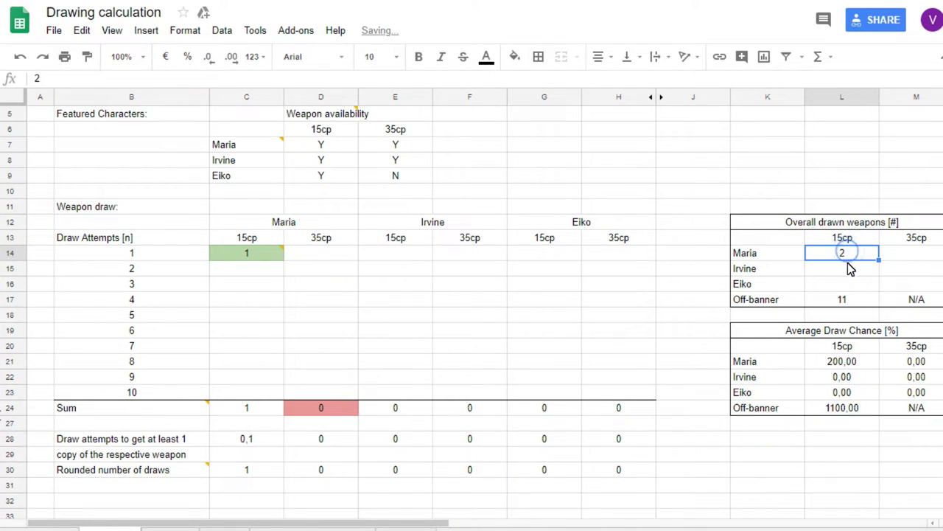
{"action": "key", "text": "Delete"}
{"action": "type", "text": "3"}
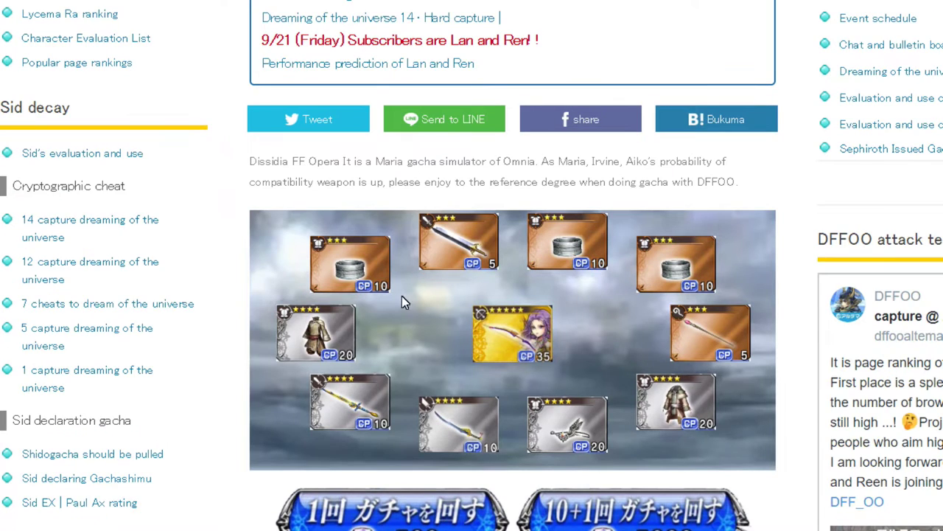
- Record Maria's 35cp weapon from the simulator as 8 in draw attempt 1 and 1 in the overall drawn weapons table
{"action": "scroll", "coordinate": [512, 295], "scroll_direction": "down", "scroll_amount": 4}
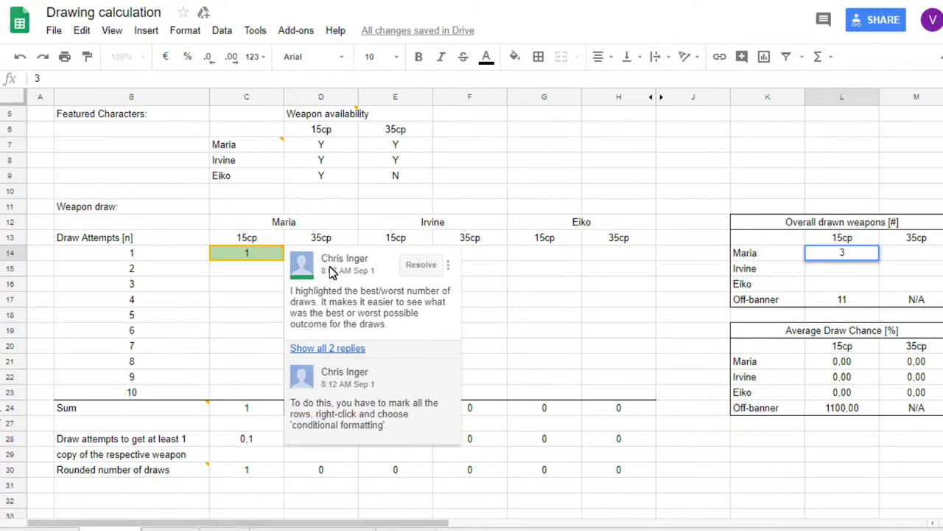
{"action": "left_click", "coordinate": [253, 284]}
{"action": "left_click", "coordinate": [305, 256]}
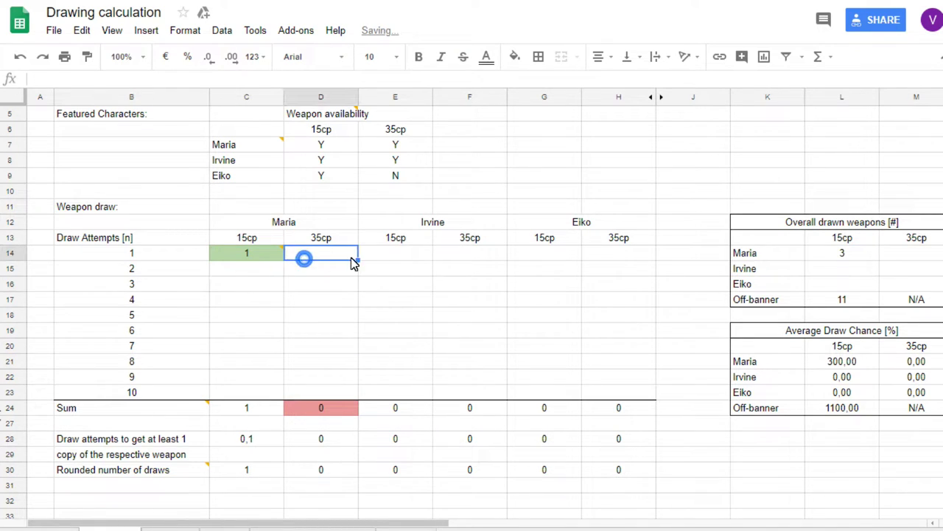
{"action": "type", "text": "8"}
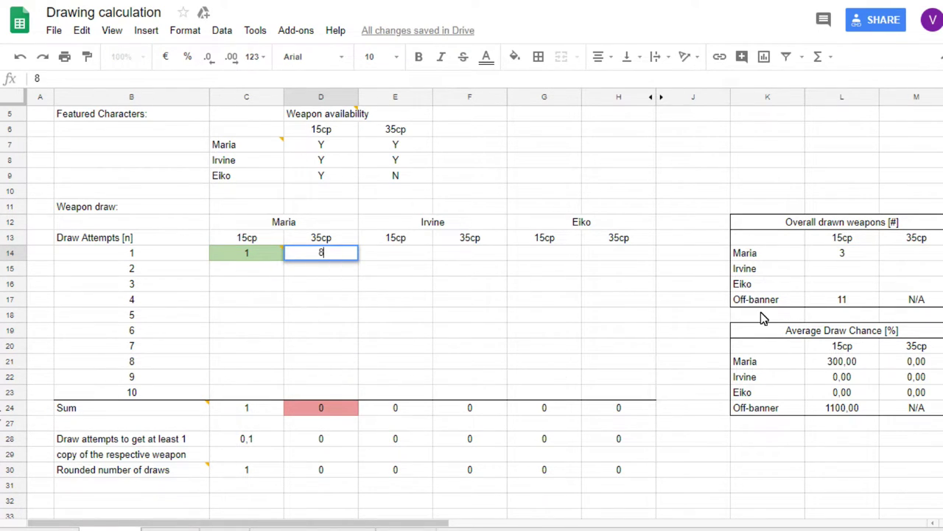
{"action": "left_click", "coordinate": [907, 238]}
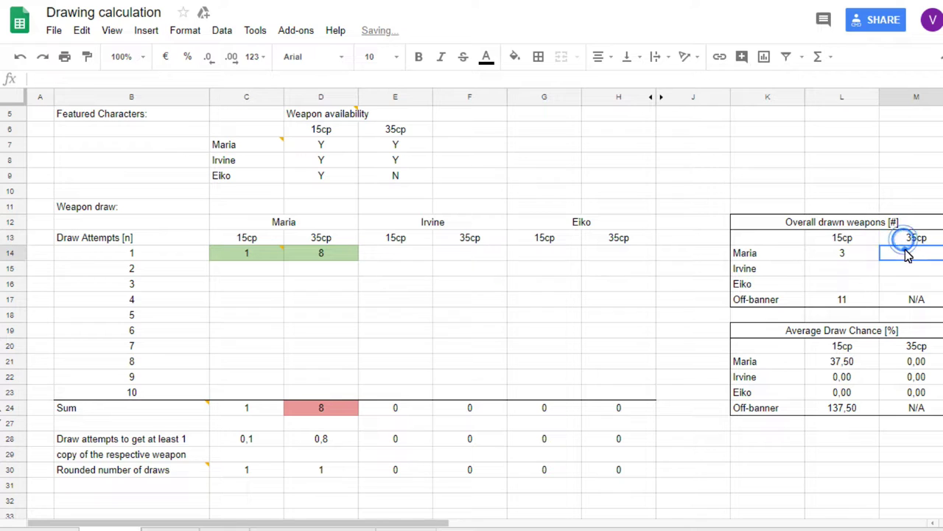
{"action": "left_click", "coordinate": [907, 251]}
{"action": "type", "text": "1"}
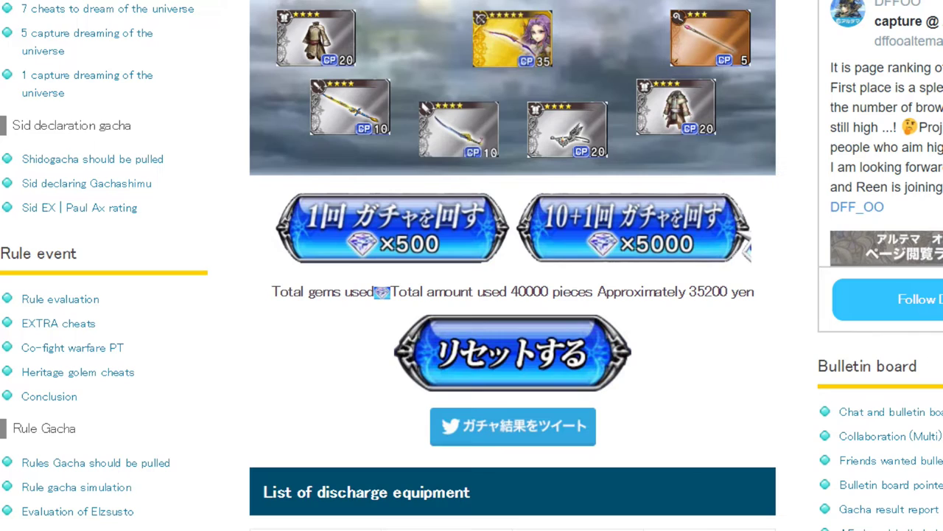
- Make another 10+1 simulator draw and record Irvine's 35cp weapon as 9 in draw attempt 1 and 1 in the overall drawn weapons table
{"action": "scroll", "coordinate": [455, 85], "scroll_direction": "up", "scroll_amount": 3}
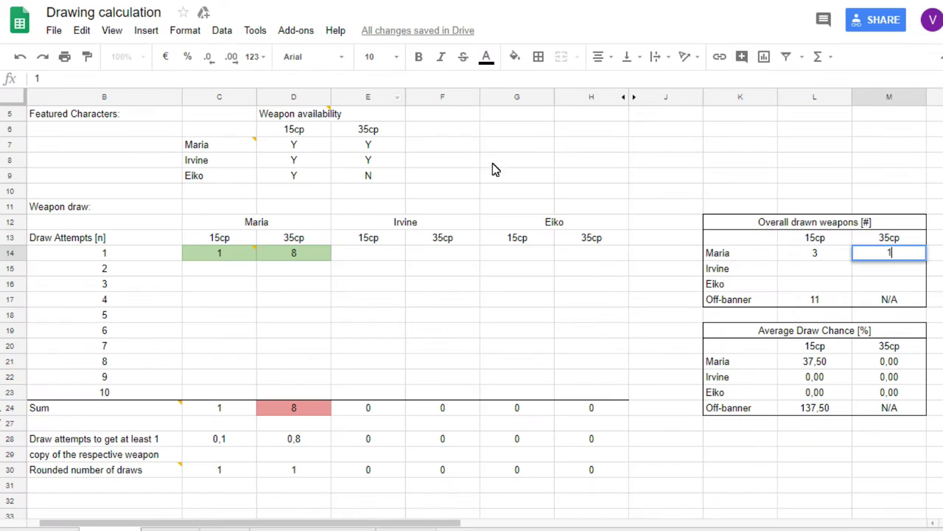
{"action": "scroll", "coordinate": [472, 310], "scroll_direction": "down", "scroll_amount": 1}
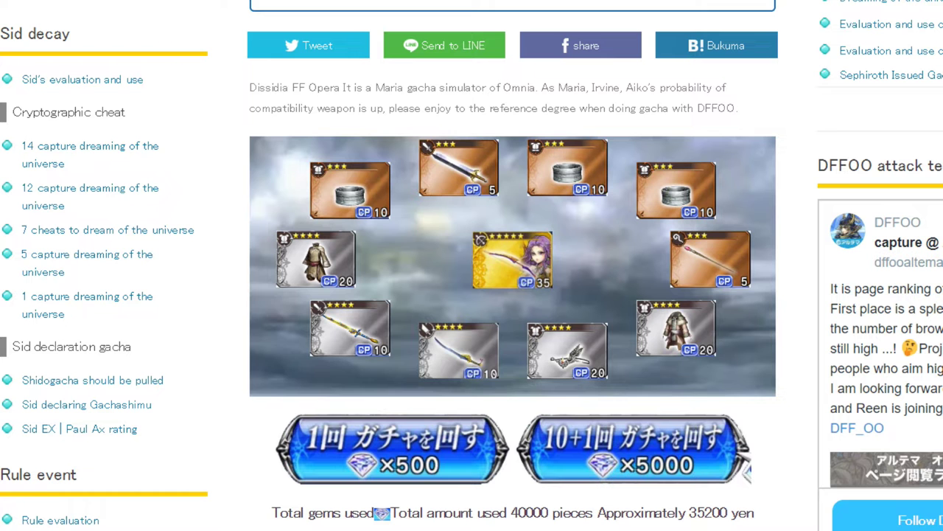
{"action": "left_click", "coordinate": [655, 471]}
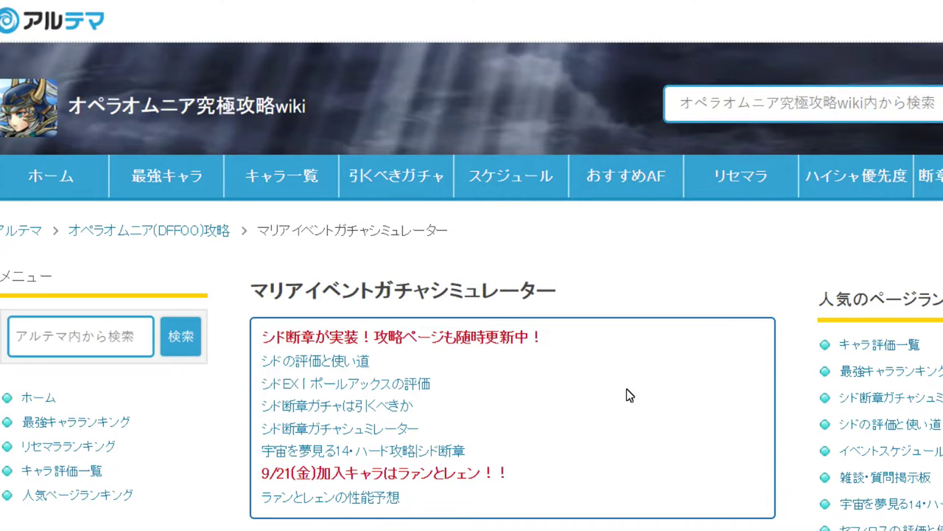
{"action": "scroll", "coordinate": [627, 389], "scroll_direction": "down", "scroll_amount": 5}
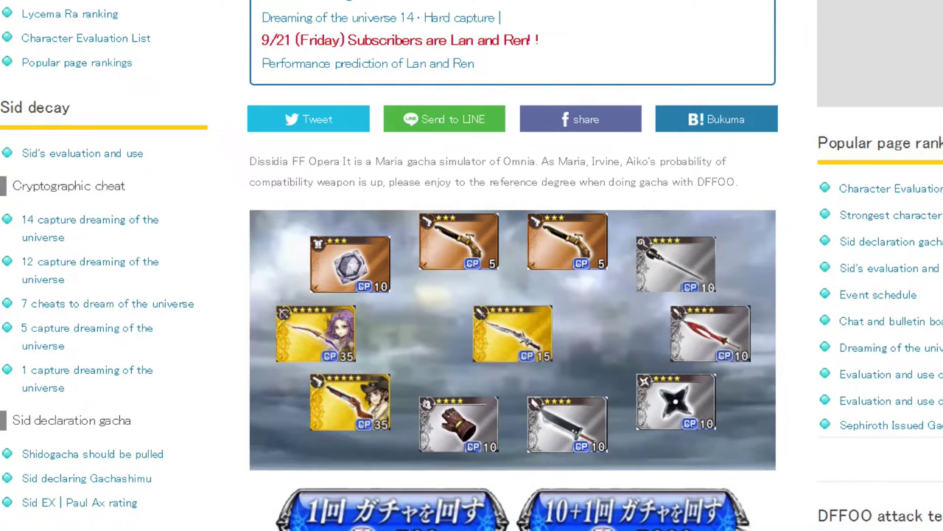
{"action": "scroll", "coordinate": [472, 57], "scroll_direction": "down", "scroll_amount": 3}
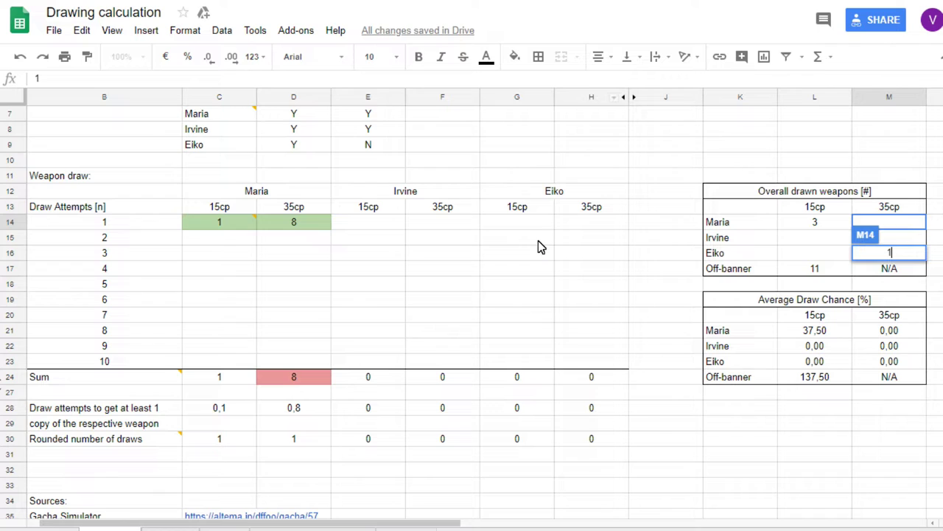
{"action": "left_click", "coordinate": [449, 230]}
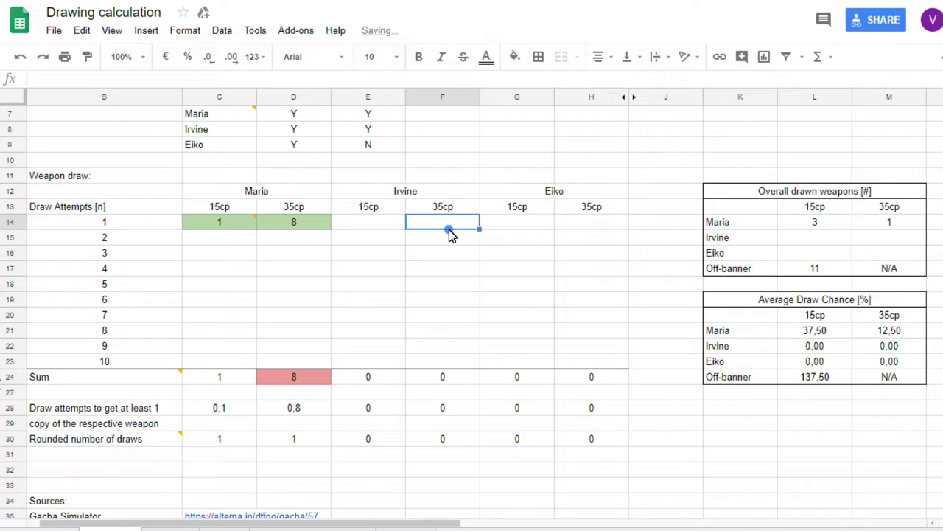
{"action": "type", "text": "9"}
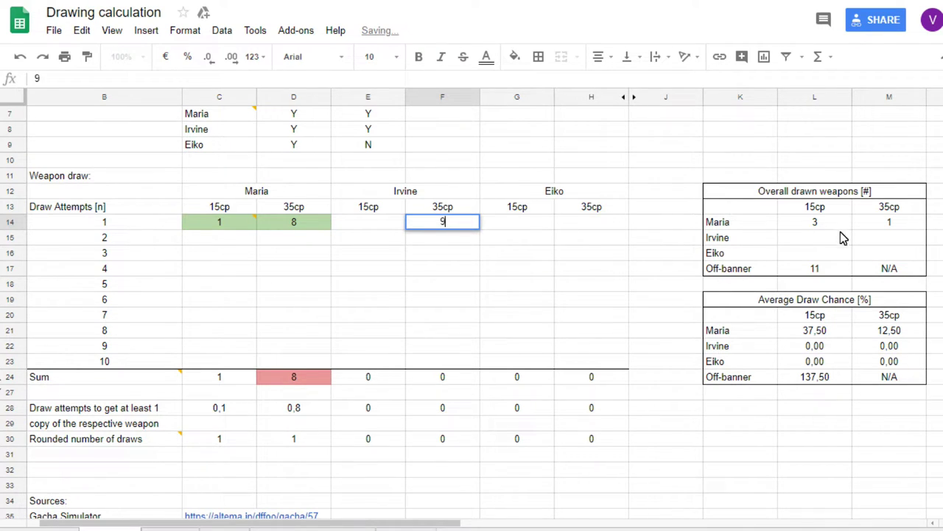
{"action": "left_click", "coordinate": [890, 240]}
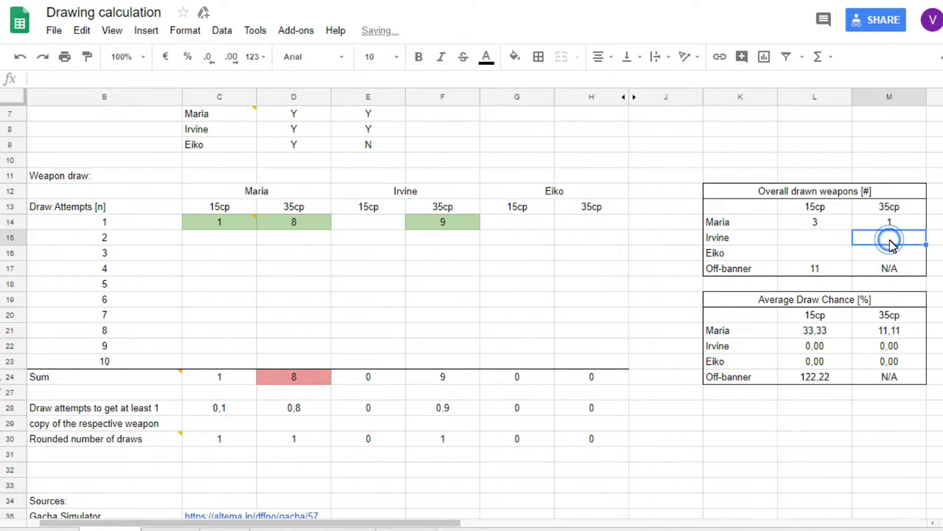
{"action": "type", "text": "1"}
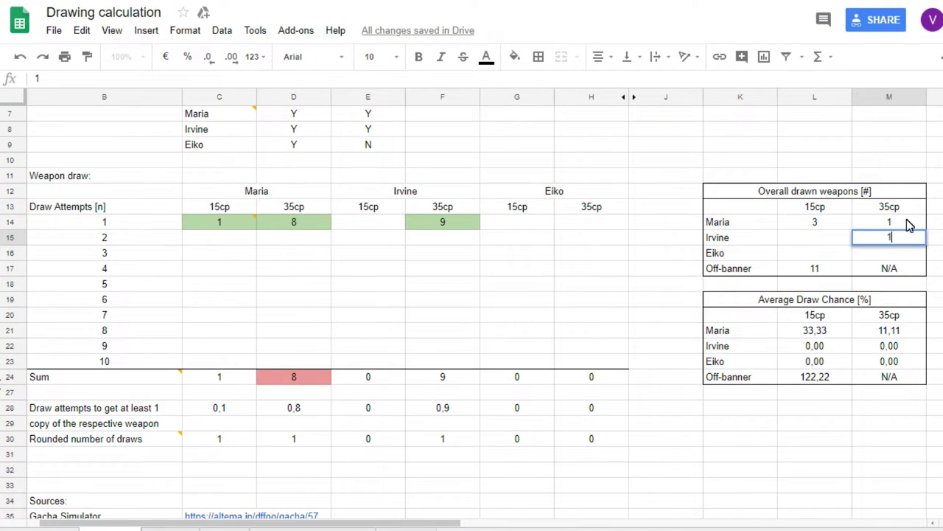
- Update the overall drawn weapons table to 2 for Maria's 35cp and 12 for the Off-banner 15cp count
{"action": "left_click", "coordinate": [905, 212]}
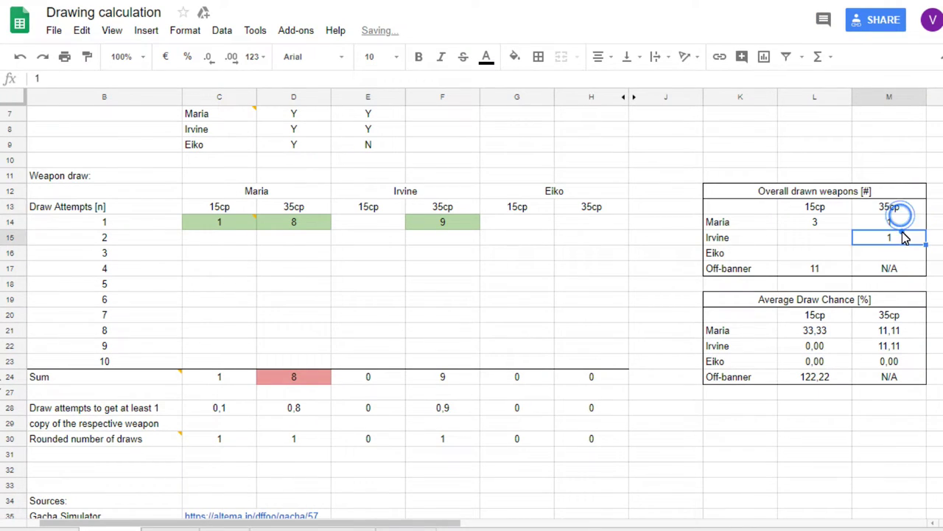
{"action": "left_click", "coordinate": [903, 229]}
{"action": "type", "text": "2"}
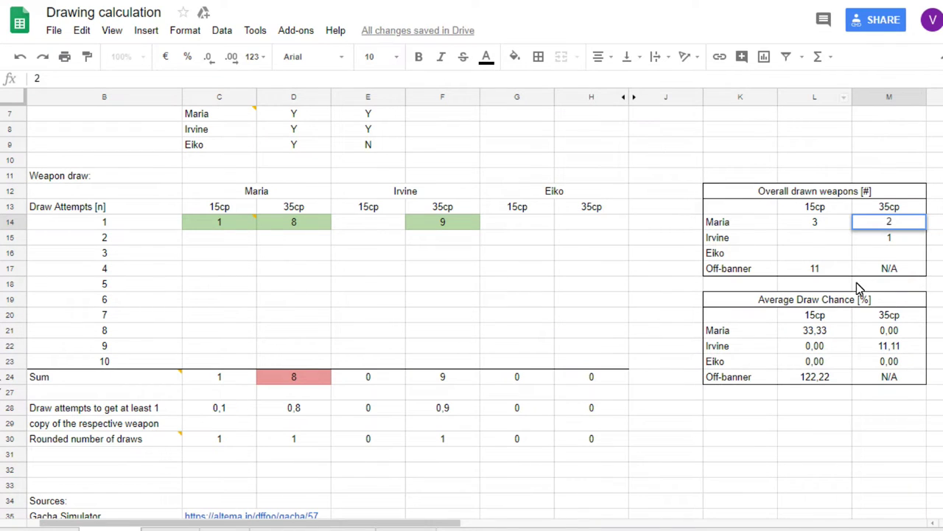
{"action": "left_click", "coordinate": [844, 269]}
{"action": "key", "text": "Delete"}
{"action": "type", "text": "12"}
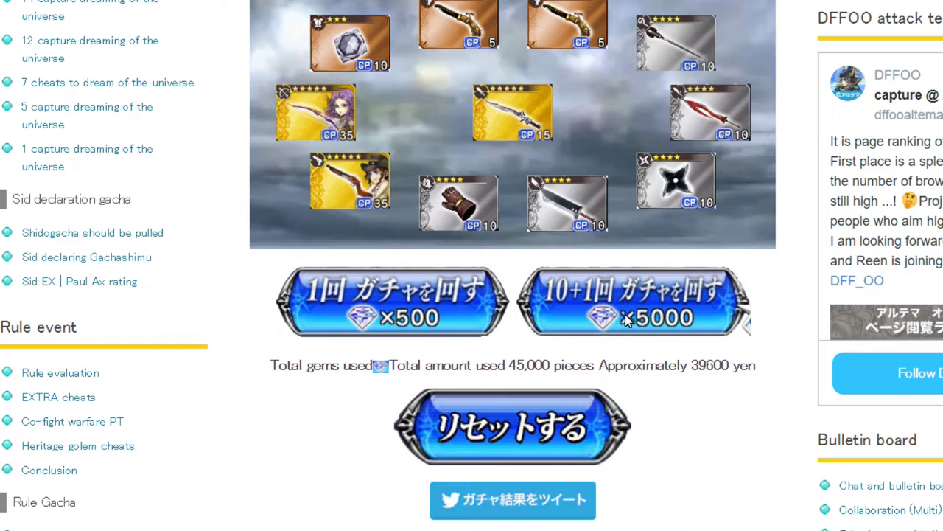
- Make two more 10+1 simulator draws and update the overall 15cp counts to 13 for Off-banner and 4 for Maria
{"action": "left_click", "coordinate": [641, 270]}
{"action": "scroll", "coordinate": [568, 231], "scroll_direction": "down", "scroll_amount": 5}
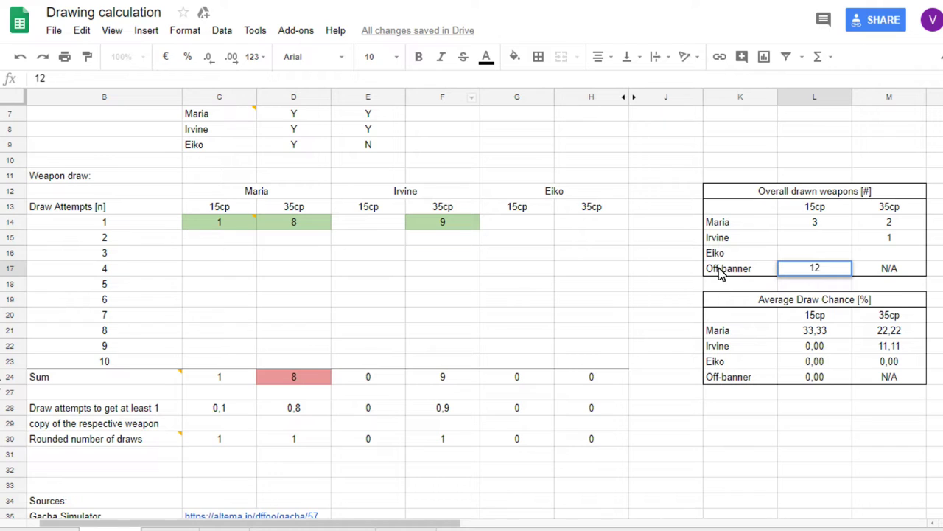
{"action": "key", "text": "Return"}
{"action": "key", "text": "BackSpace"}
{"action": "type", "text": "3"}
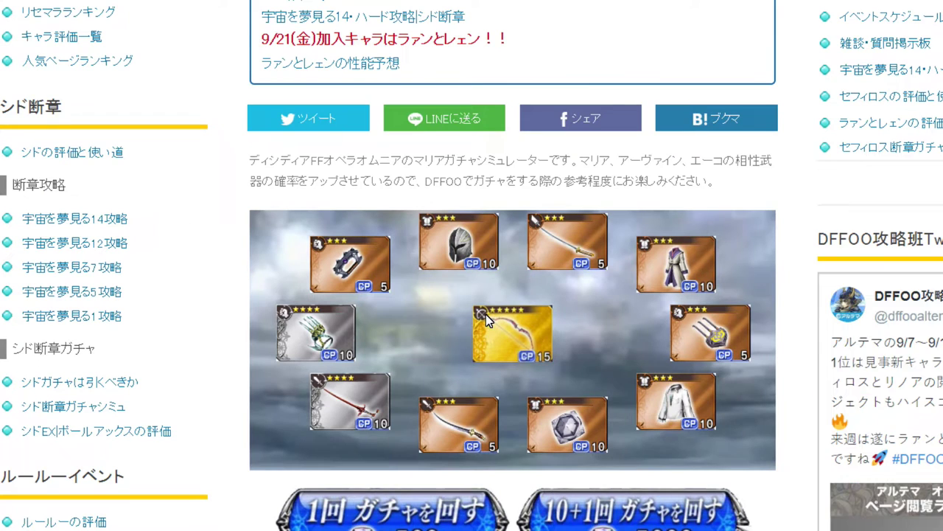
{"action": "scroll", "coordinate": [485, 314], "scroll_direction": "down", "scroll_amount": 2}
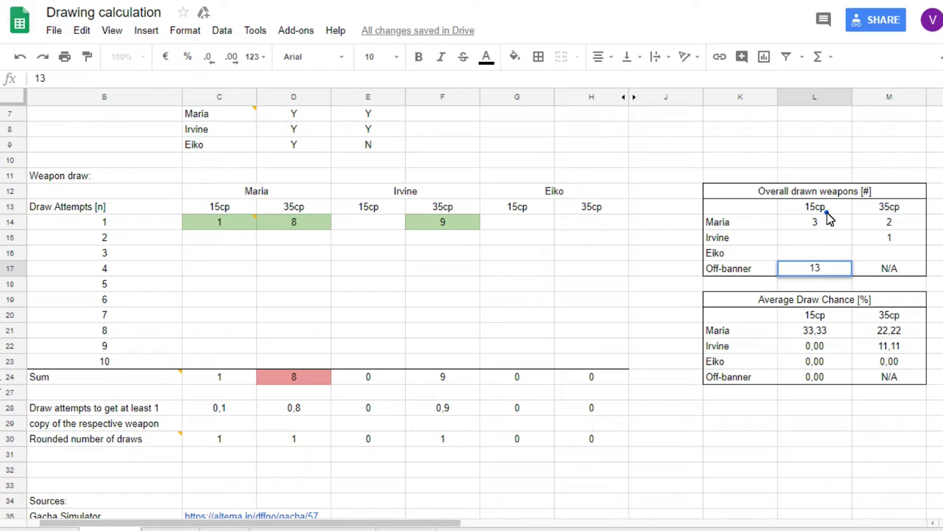
{"action": "left_click", "coordinate": [824, 212]}
{"action": "left_click", "coordinate": [817, 221]}
{"action": "key", "text": "Delete"}
{"action": "type", "text": "4"}
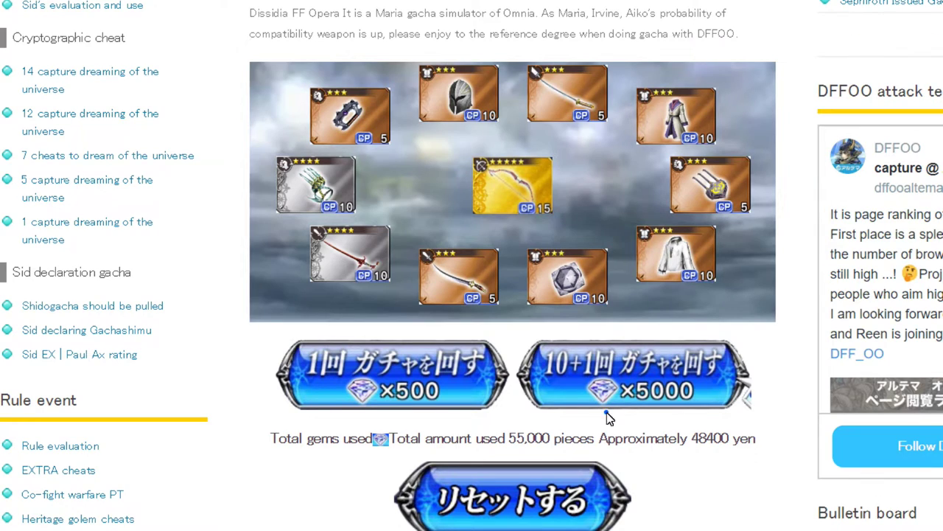
- Run another 10+1 draw and set the overall 15cp counts to 5 for Maria and 14 for Off-banner
{"action": "left_click", "coordinate": [606, 392]}
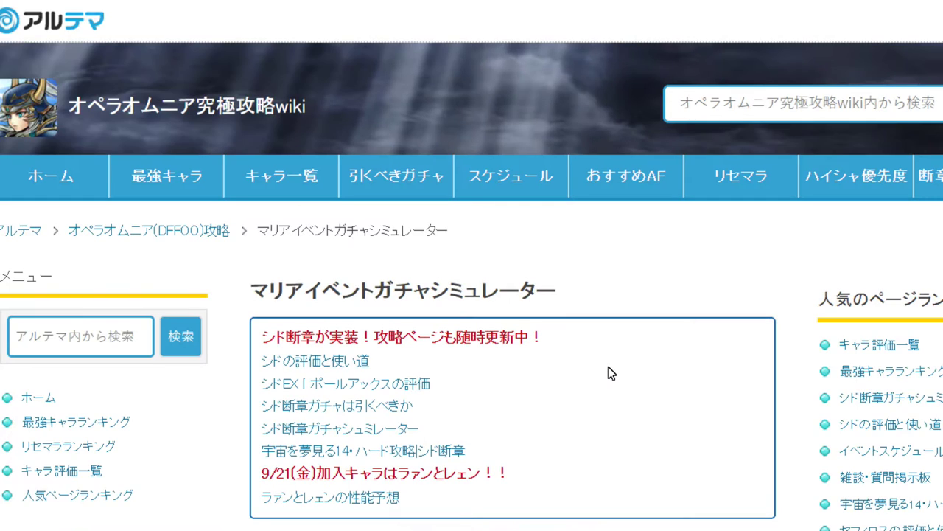
{"action": "scroll", "coordinate": [608, 367], "scroll_direction": "down", "scroll_amount": 6}
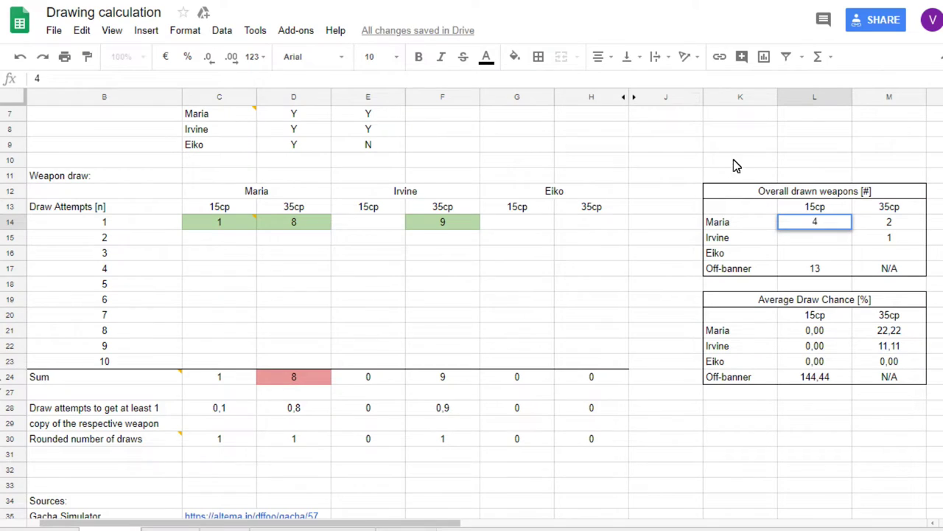
{"action": "key", "text": "BackSpace"}
{"action": "type", "text": "5"}
{"action": "left_click", "coordinate": [816, 272]}
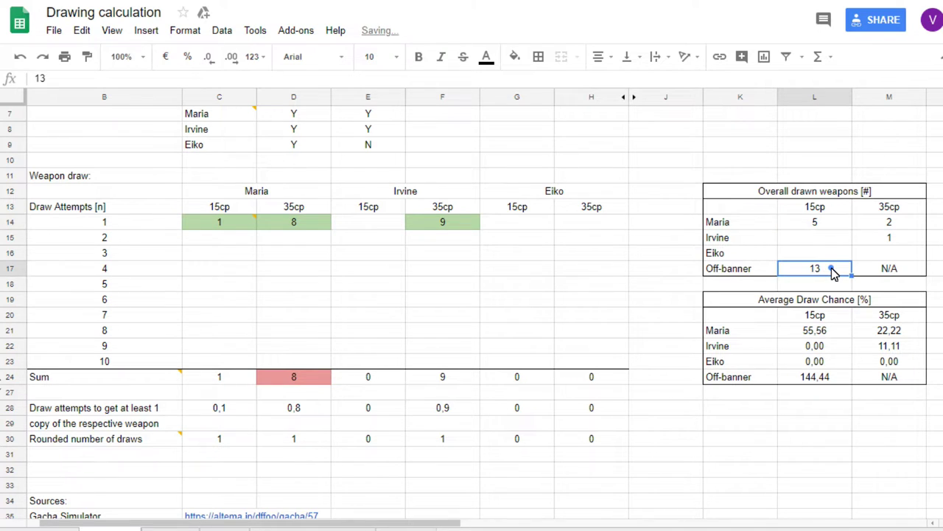
{"action": "key", "text": "BackSpace"}
{"action": "type", "text": "14"}
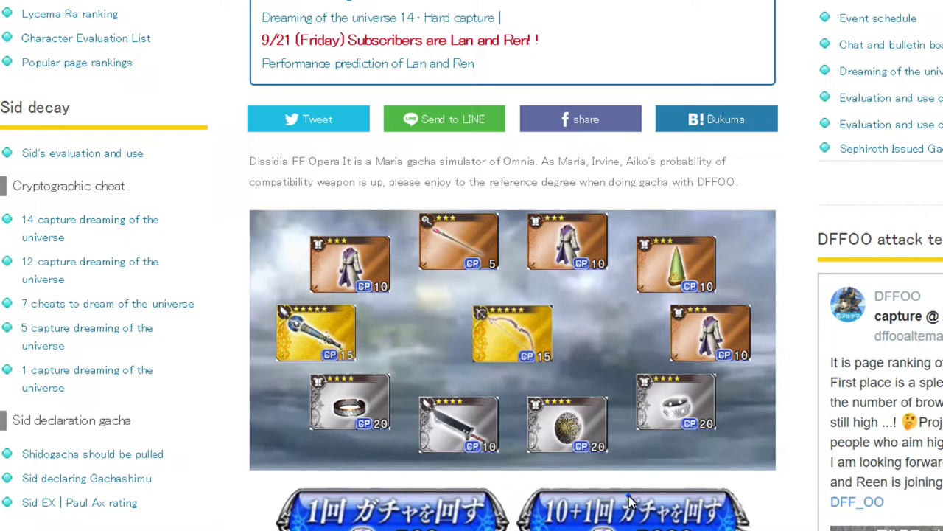
- Make another 10+1 draw and update the overall counts to 6 for Maria's 15cp, 3 for Maria's 35cp and 16 for Off-banner 15cp
{"action": "left_click", "coordinate": [630, 498]}
{"action": "scroll", "coordinate": [615, 415], "scroll_direction": "down", "scroll_amount": 6}
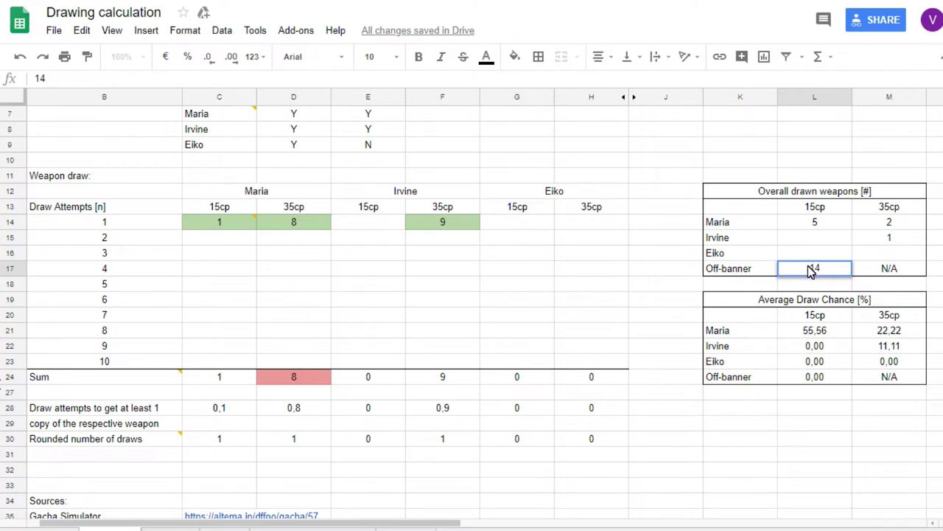
{"action": "left_click", "coordinate": [825, 224]}
{"action": "key", "text": "Delete"}
{"action": "type", "text": "6"}
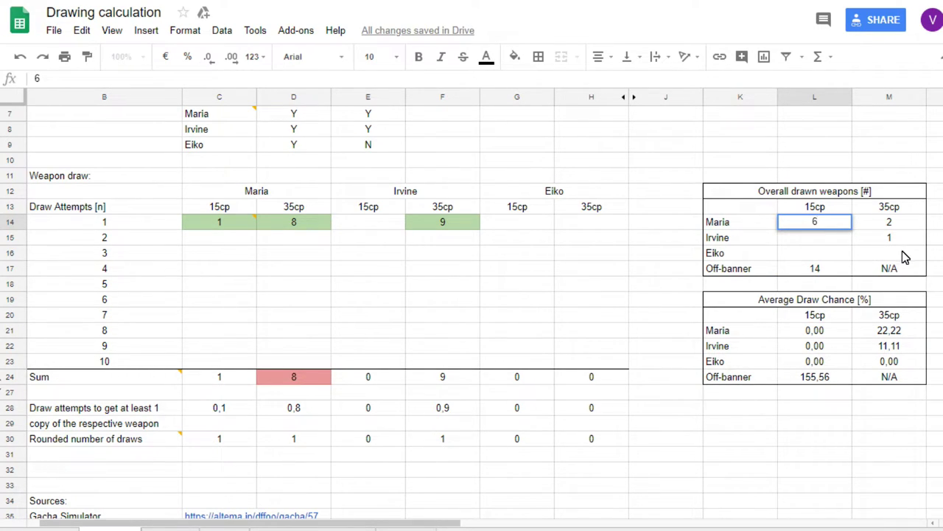
{"action": "left_click", "coordinate": [902, 227]}
{"action": "type", "text": "3"}
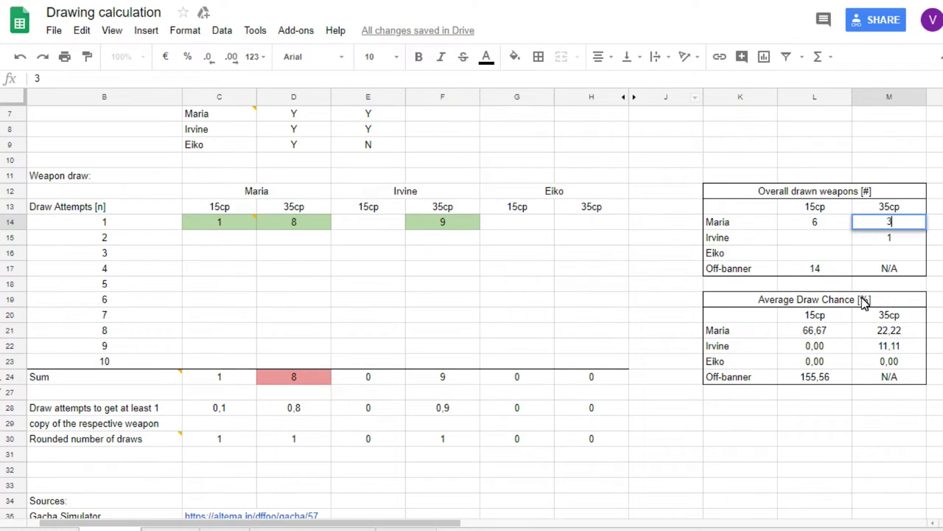
{"action": "left_click", "coordinate": [834, 271]}
{"action": "key", "text": "Delete"}
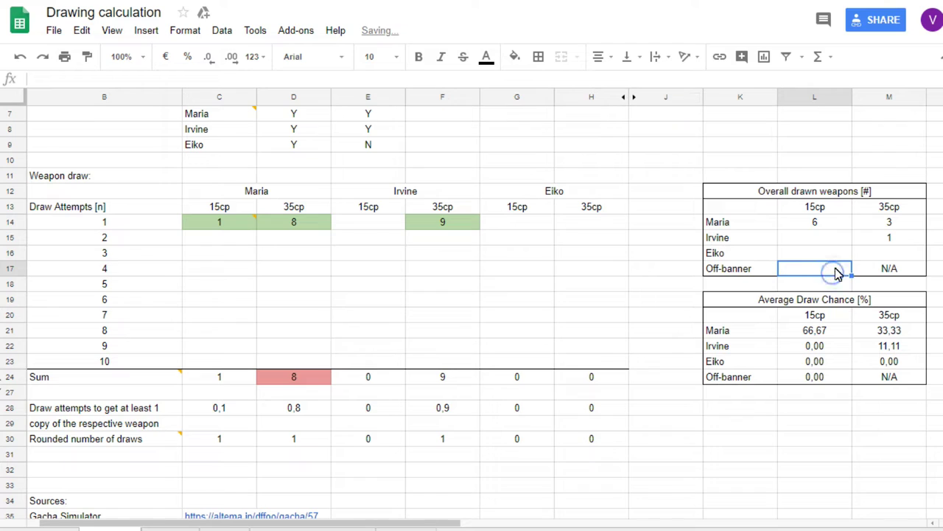
{"action": "type", "text": "16"}
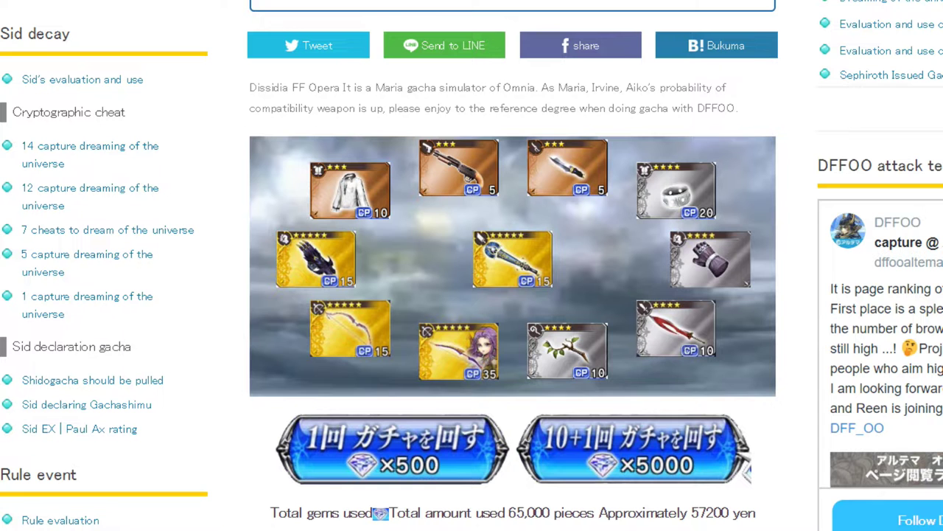
- Run another 10+1 simulator draw and set the overall Off-banner 15cp count to 19
{"action": "left_click", "coordinate": [688, 438]}
{"action": "scroll", "coordinate": [688, 437], "scroll_direction": "down", "scroll_amount": 5}
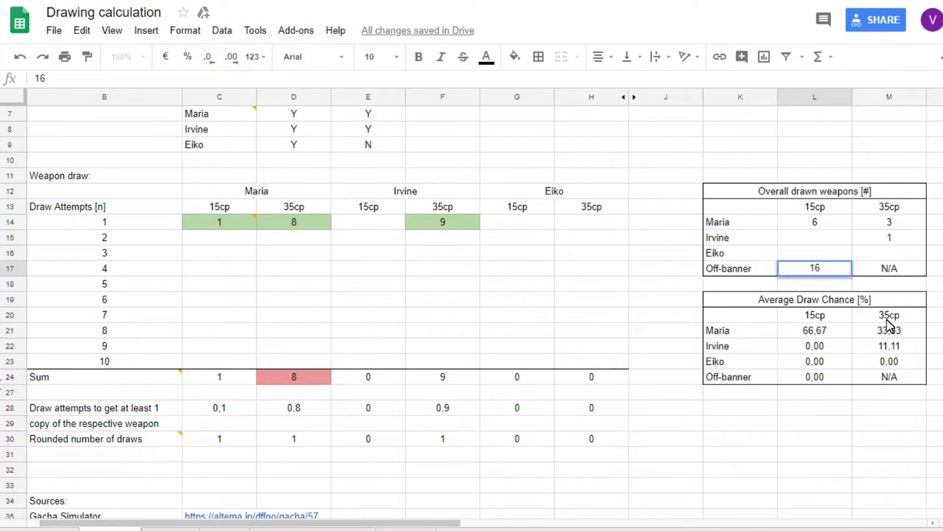
{"action": "key", "text": "BackSpace"}
{"action": "type", "text": "0"}
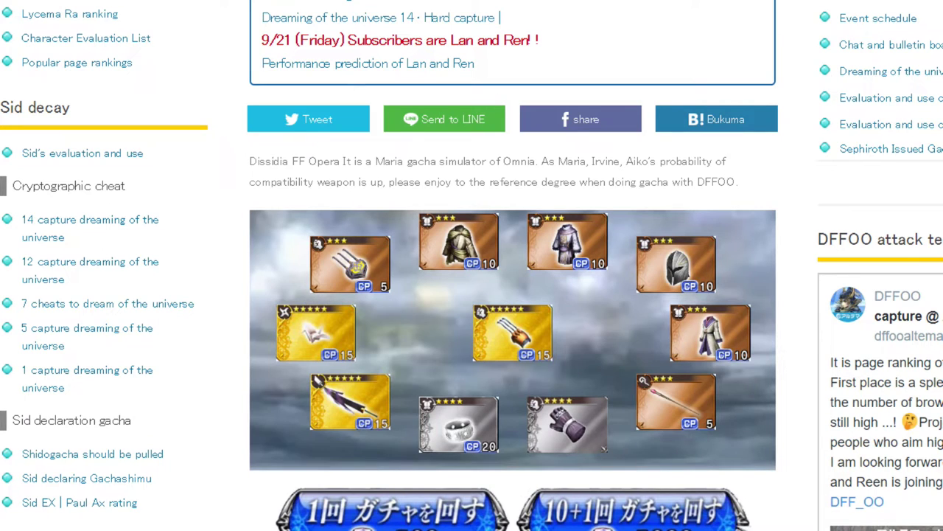
- Make one more 10+1 simulator draw and set the overall Off-banner 15cp count to 21
{"action": "scroll", "coordinate": [661, 349], "scroll_direction": "down", "scroll_amount": 4}
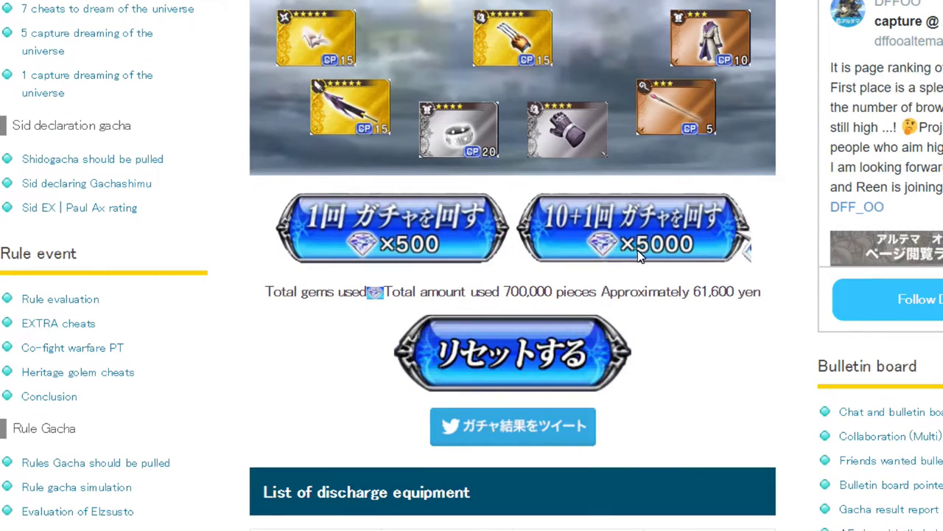
{"action": "left_click", "coordinate": [540, 239]}
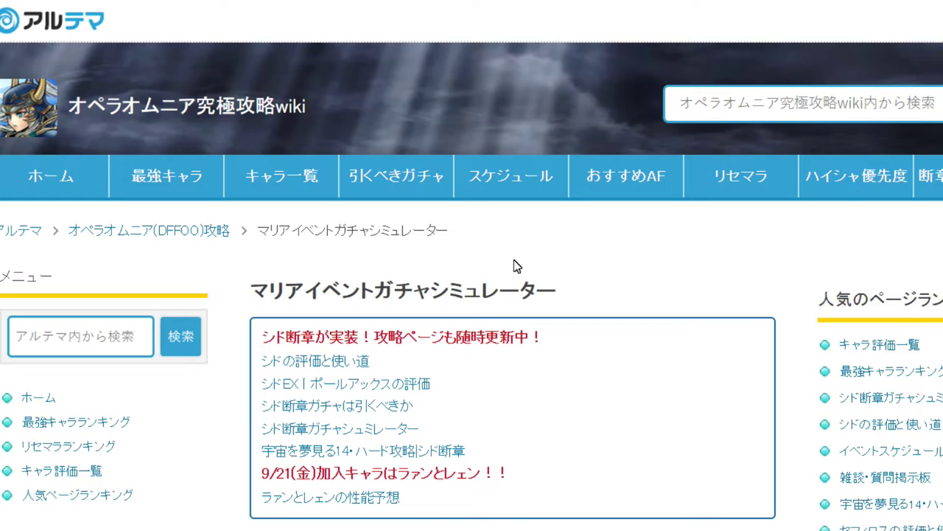
{"action": "scroll", "coordinate": [544, 286], "scroll_direction": "down", "scroll_amount": 5}
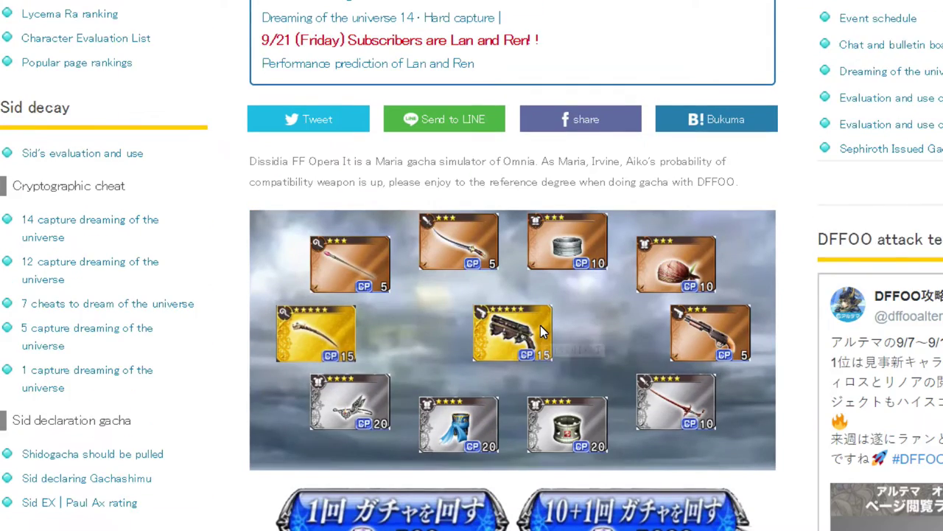
{"action": "scroll", "coordinate": [627, 287], "scroll_direction": "down", "scroll_amount": 4}
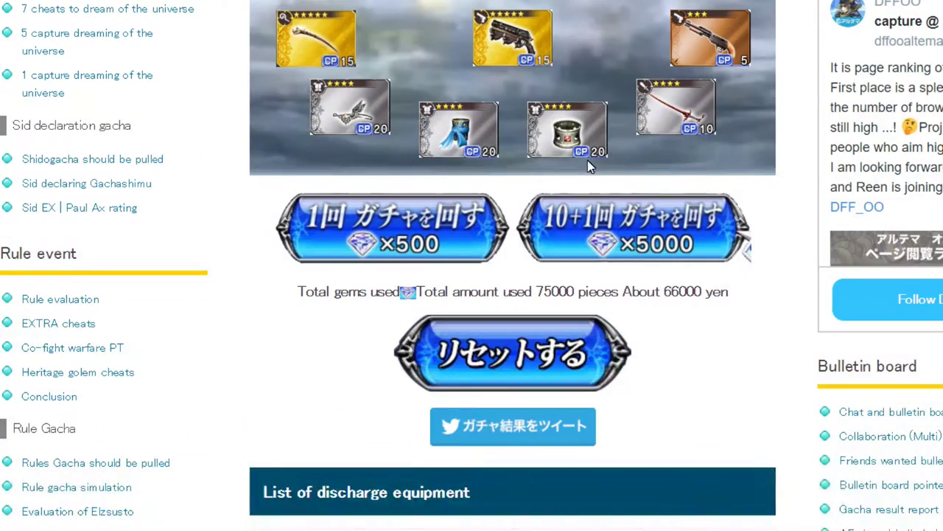
{"action": "scroll", "coordinate": [593, 152], "scroll_direction": "up", "scroll_amount": 2}
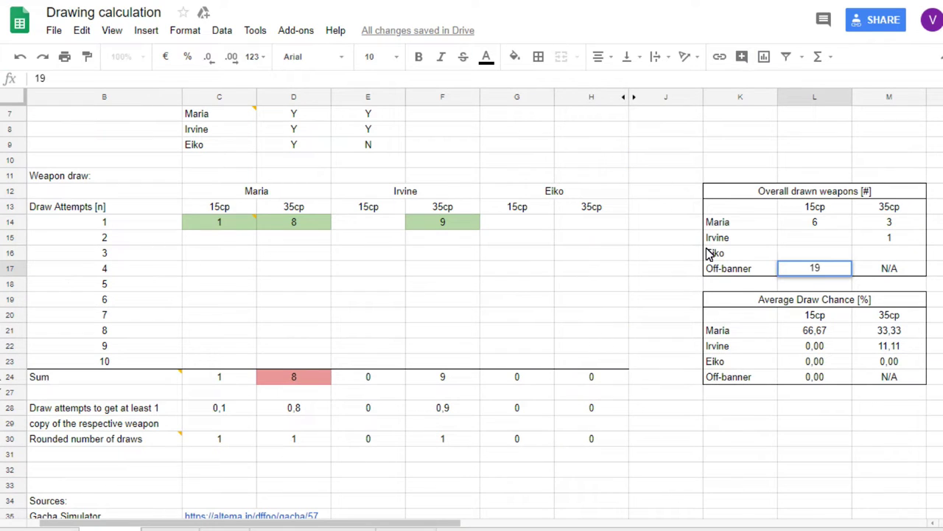
{"action": "key", "text": "BackSpace"}
{"action": "key", "text": "BackSpace"}
{"action": "type", "text": "21"}
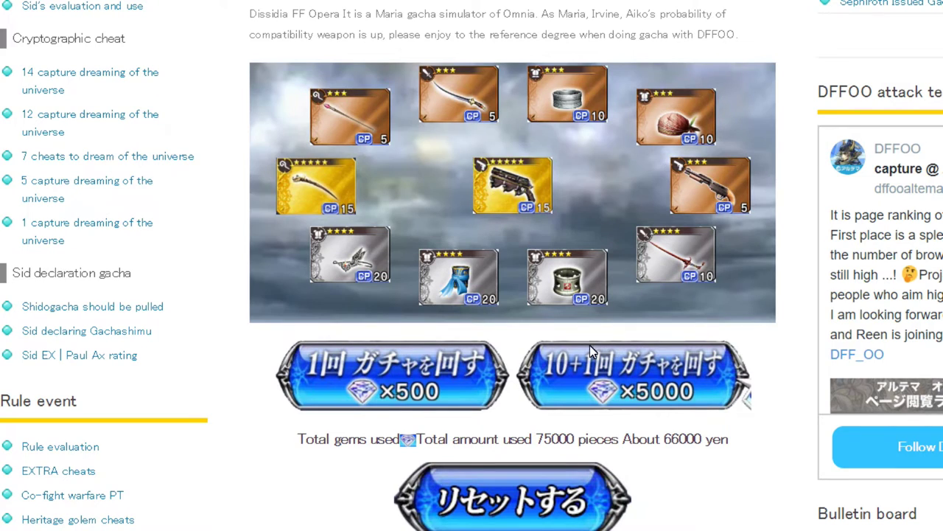
- Run another 10+1 simulator draw and enter 16 as Eiko's 15cp value for draw attempt 1 in the spreadsheet
{"action": "left_click", "coordinate": [590, 347]}
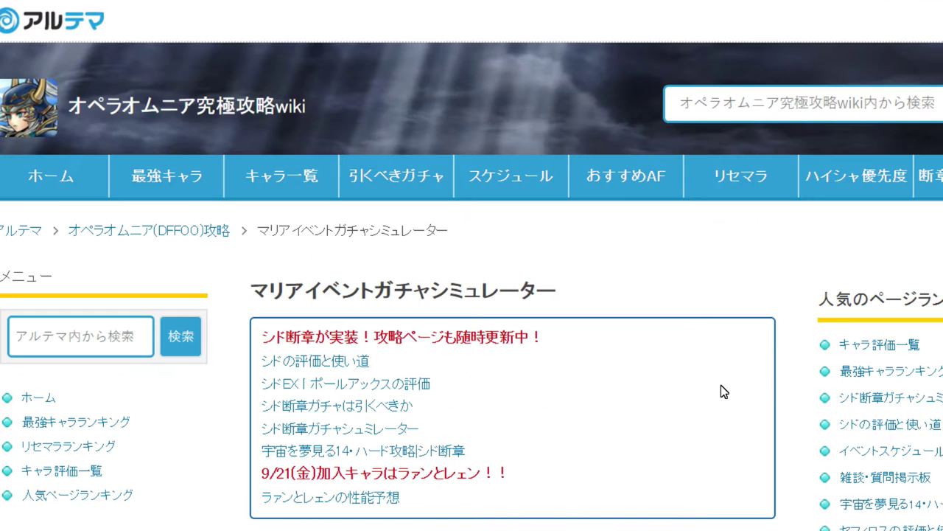
{"action": "scroll", "coordinate": [600, 266], "scroll_direction": "down", "scroll_amount": 6}
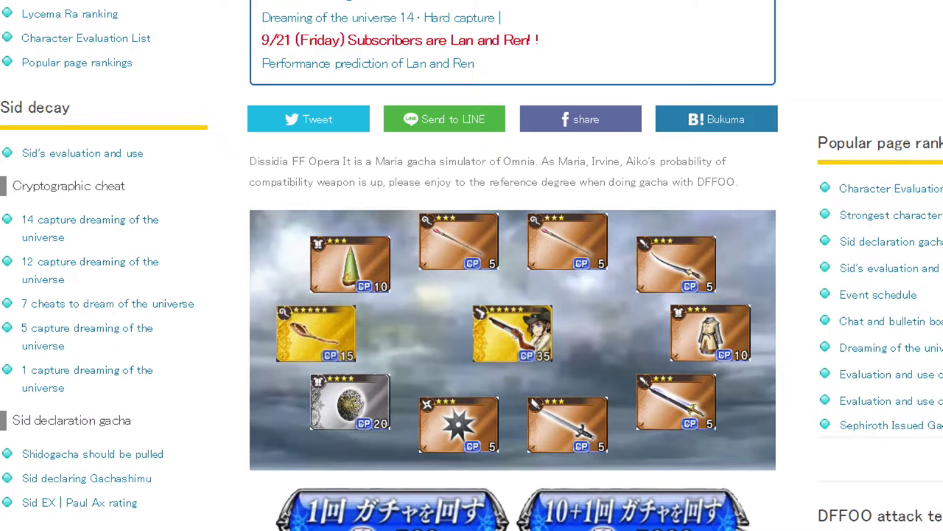
{"action": "scroll", "coordinate": [486, 243], "scroll_direction": "down", "scroll_amount": 3}
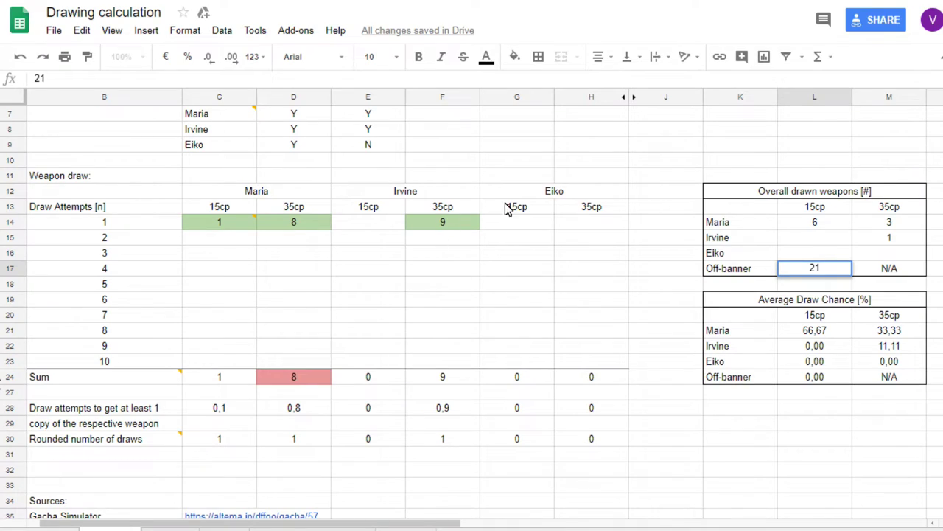
{"action": "left_click", "coordinate": [532, 224]}
{"action": "type", "text": "16"}
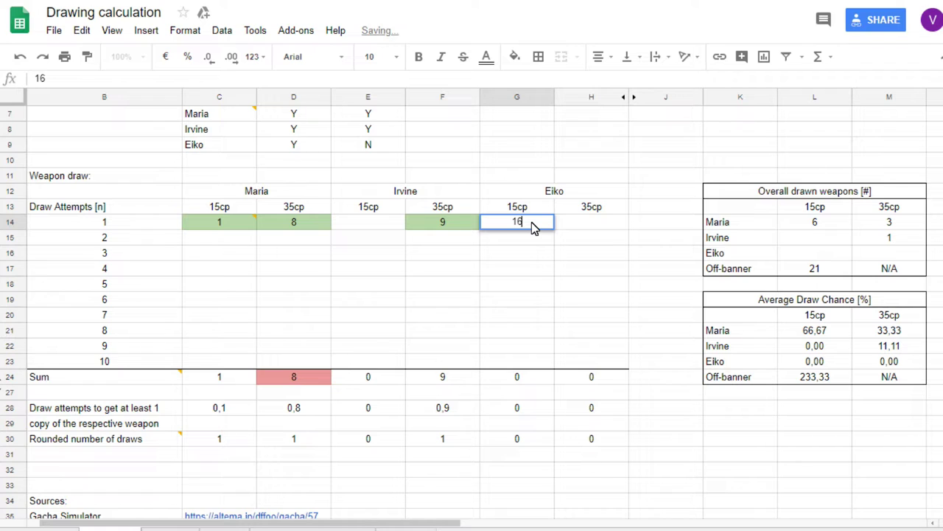
- Set the overall drawn weapon counts to 1 for Eiko's 15cp and 2 for Irvine's 35cp
{"action": "left_click", "coordinate": [833, 250]}
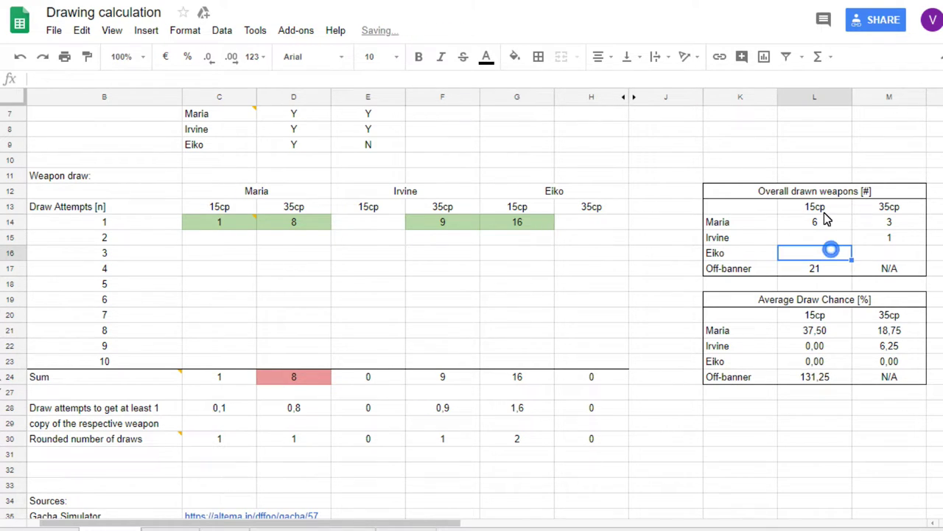
{"action": "type", "text": "1"}
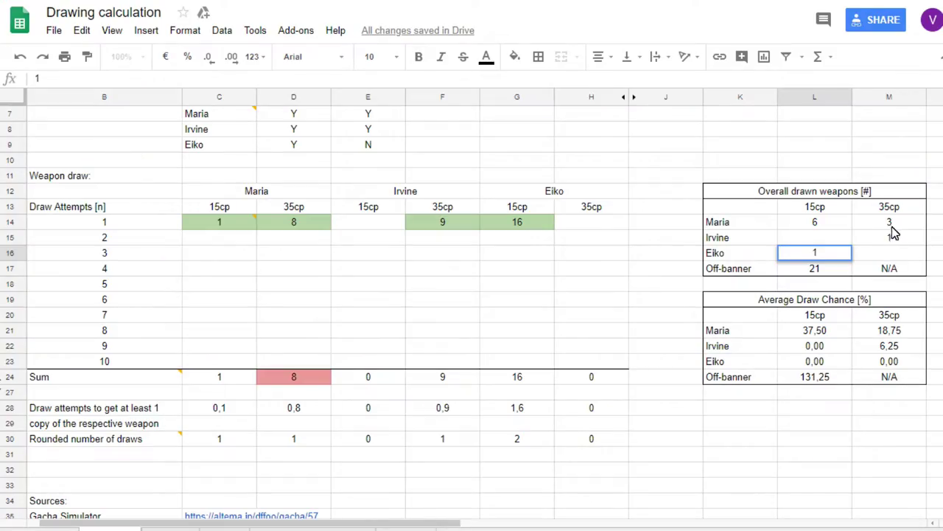
{"action": "left_click", "coordinate": [892, 238]}
{"action": "key", "text": "Delete"}
{"action": "type", "text": "2"}
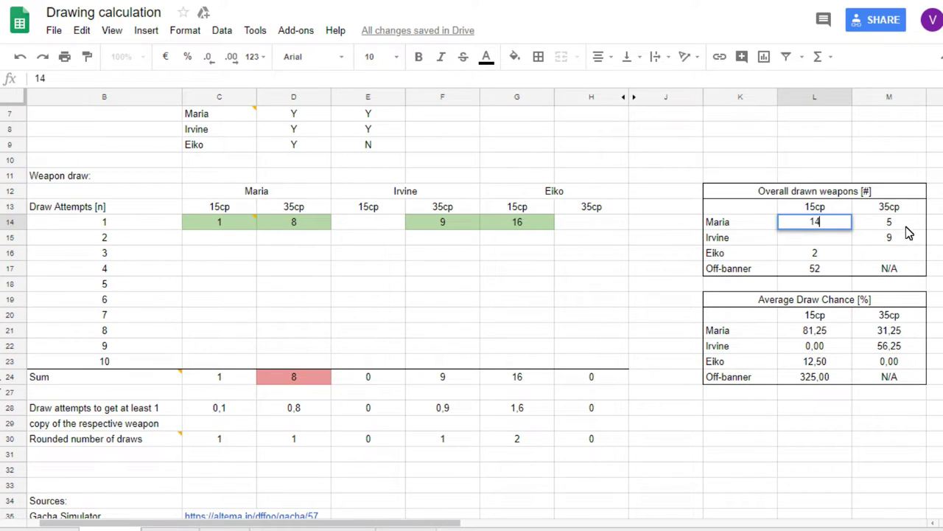
- Update the overall drawn weapon counts to 6 for Maria's 35cp and 53 for Off-banner 15cp
{"action": "left_click", "coordinate": [899, 222]}
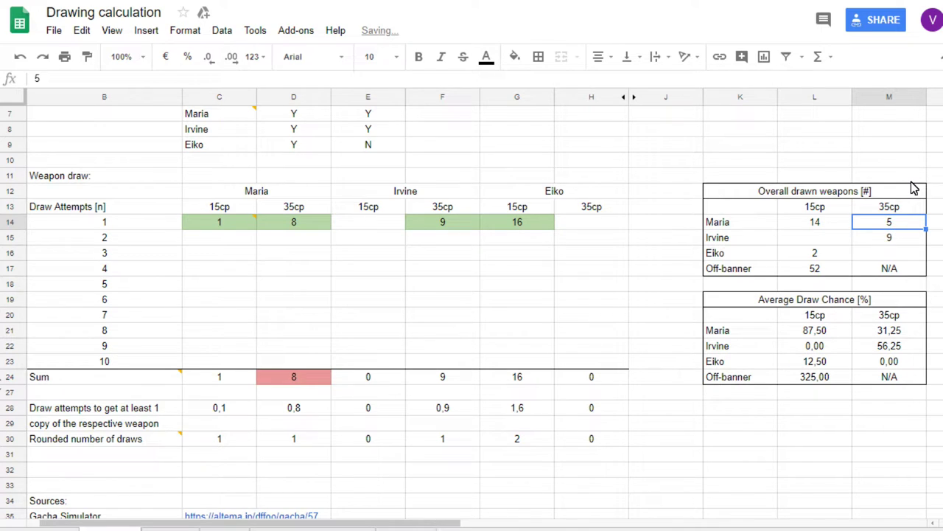
{"action": "key", "text": "Delete"}
{"action": "type", "text": "6"}
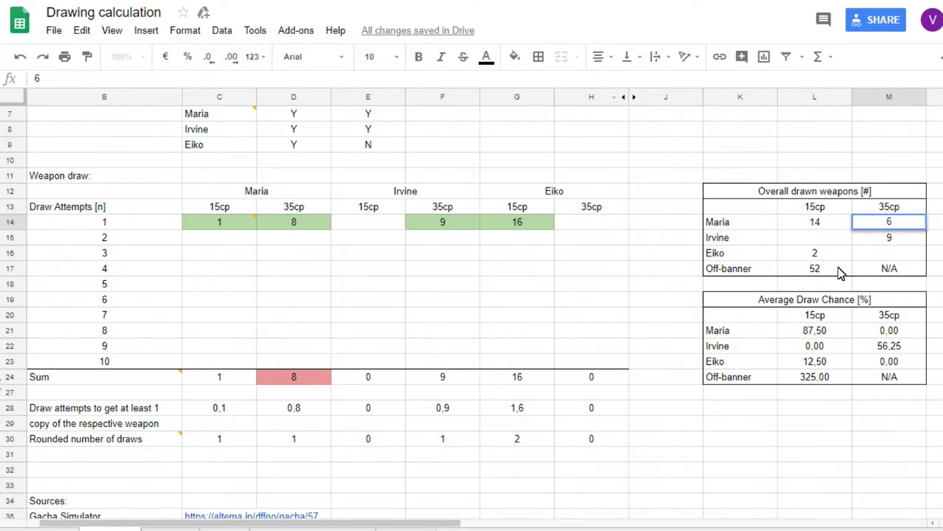
{"action": "left_click", "coordinate": [840, 272]}
{"action": "key", "text": "Delete"}
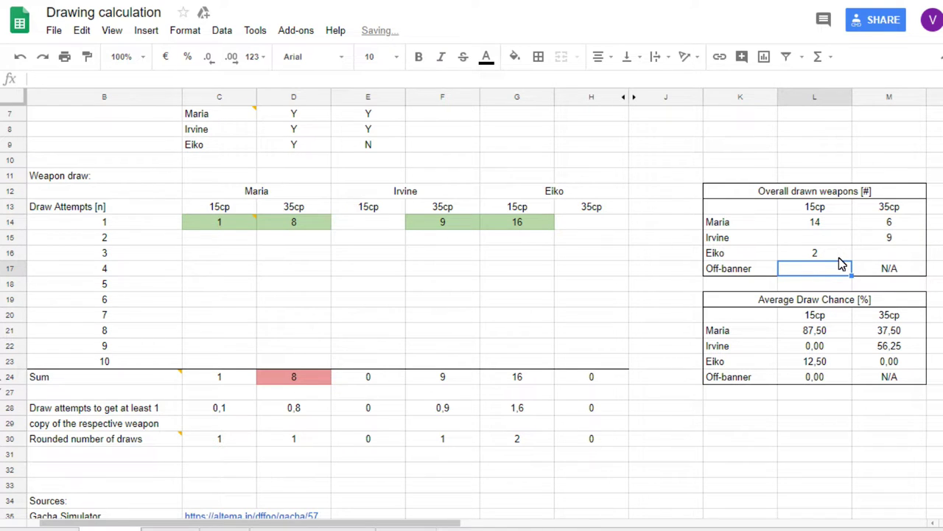
{"action": "type", "text": "53"}
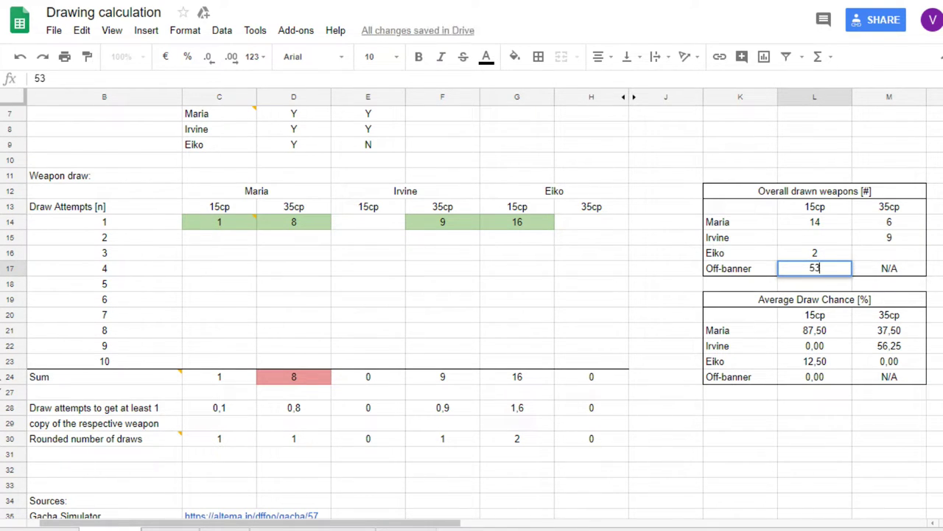
- Check the latest draw and the total gems used in the gacha simulator, and return to the spreadsheet
{"action": "key", "text": "ctrl+Tab"}
{"action": "scroll", "coordinate": [538, 350], "scroll_direction": "down", "scroll_amount": 4}
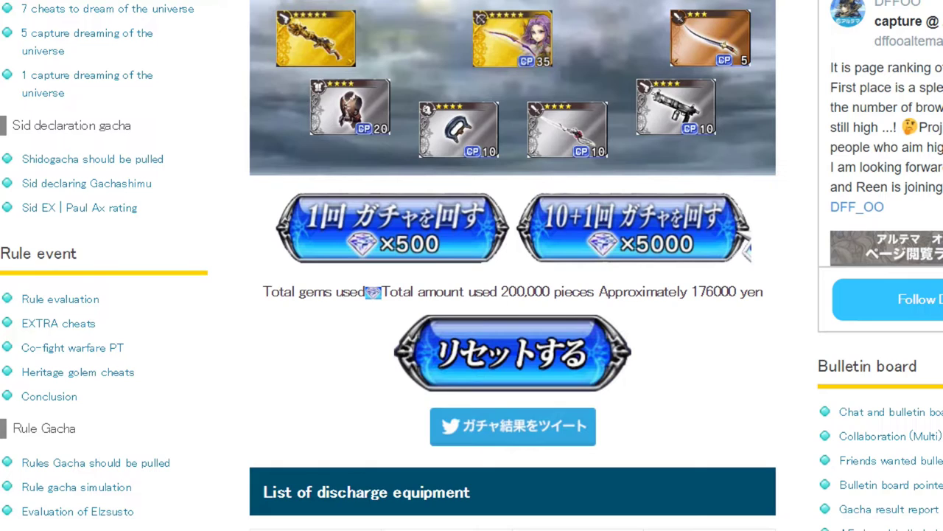
{"action": "key", "text": "ctrl+Tab"}
{"action": "scroll", "coordinate": [371, 71], "scroll_direction": "up", "scroll_amount": 5}
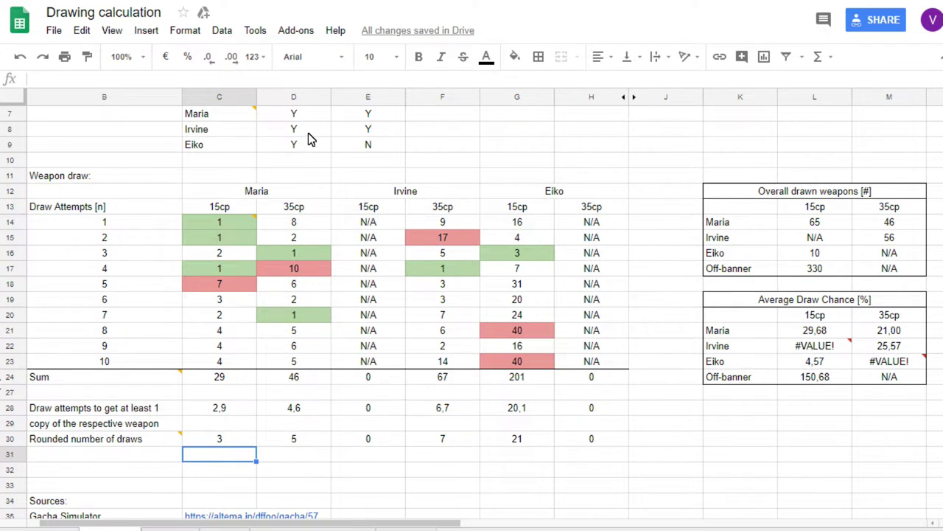
- Set Irvine's 15cp weapon availability to N in the featured characters table
{"action": "scroll", "coordinate": [310, 162], "scroll_direction": "up", "scroll_amount": 1}
{"action": "left_click", "coordinate": [315, 161]}
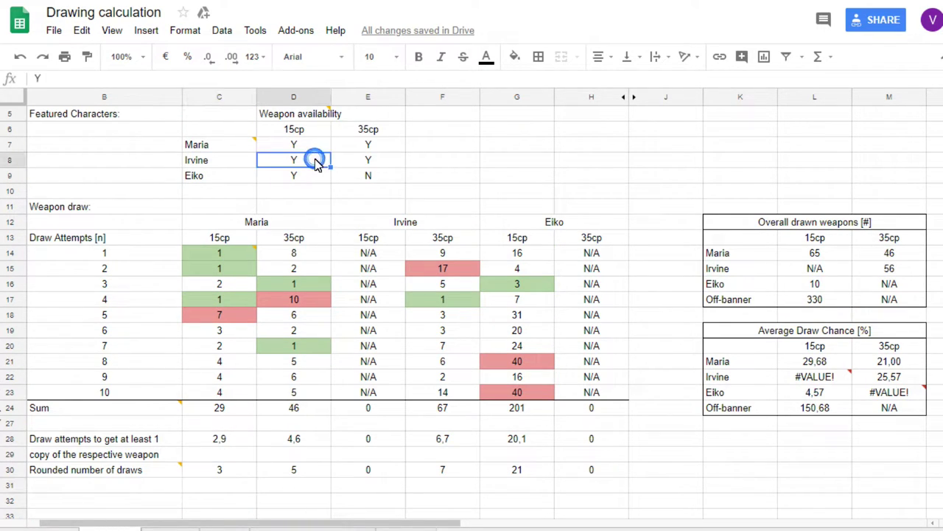
{"action": "type", "text": "N"}
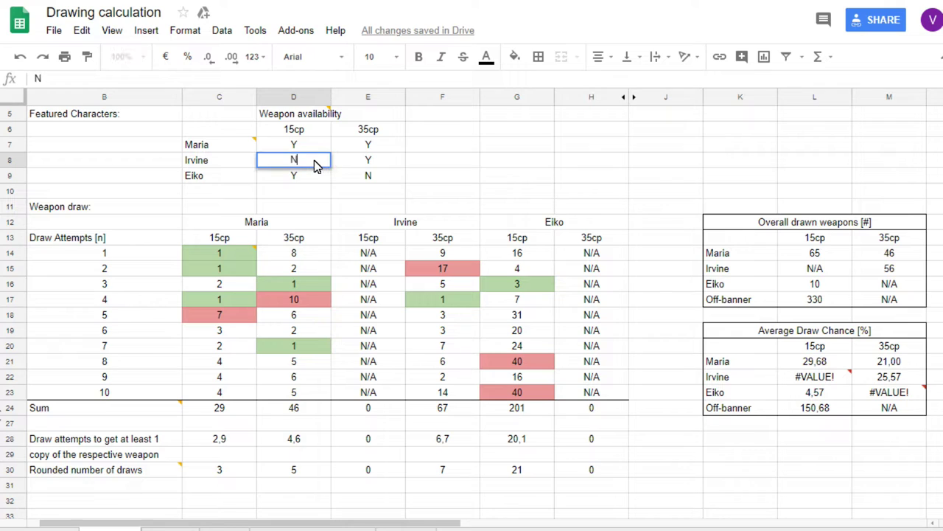
{"action": "left_click", "coordinate": [552, 207]}
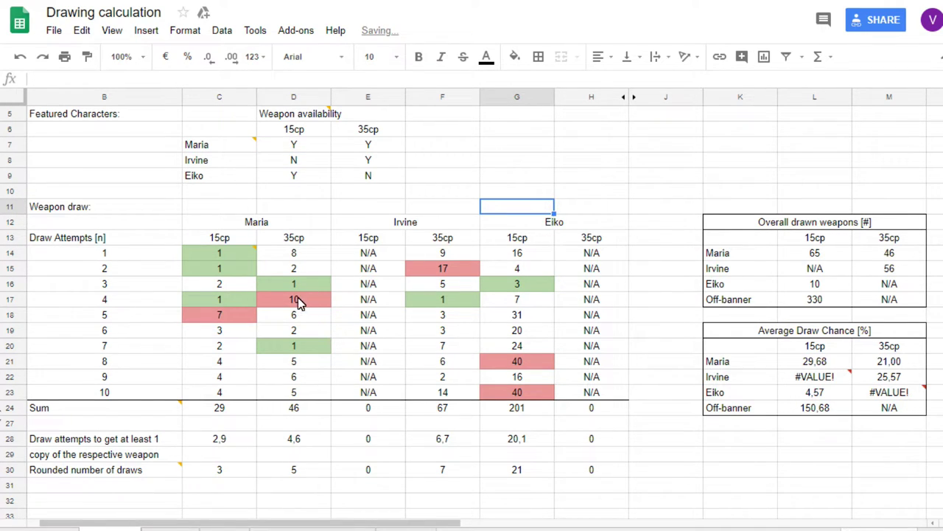
{"action": "left_click", "coordinate": [259, 251]}
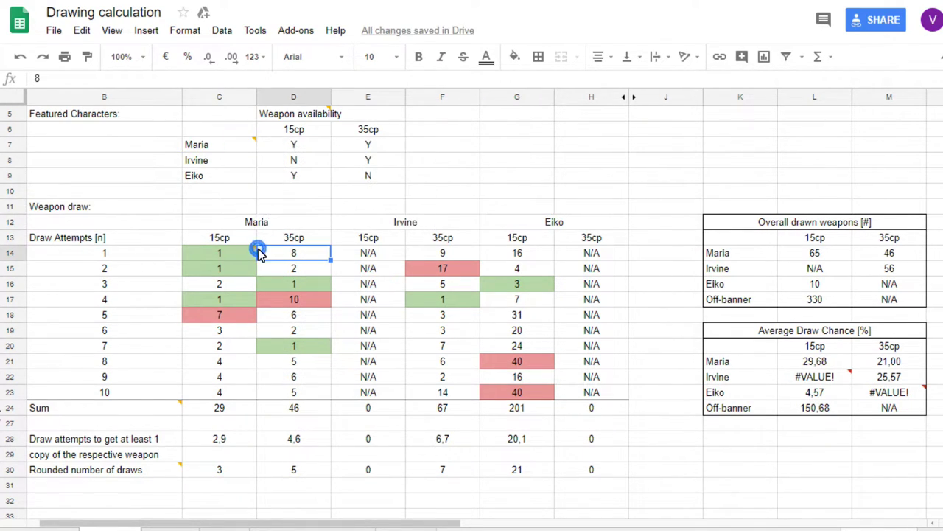
- Restore Irvine's 15cp weapon availability to Y
{"action": "left_click", "coordinate": [316, 158]}
{"action": "type", "text": "Y"}
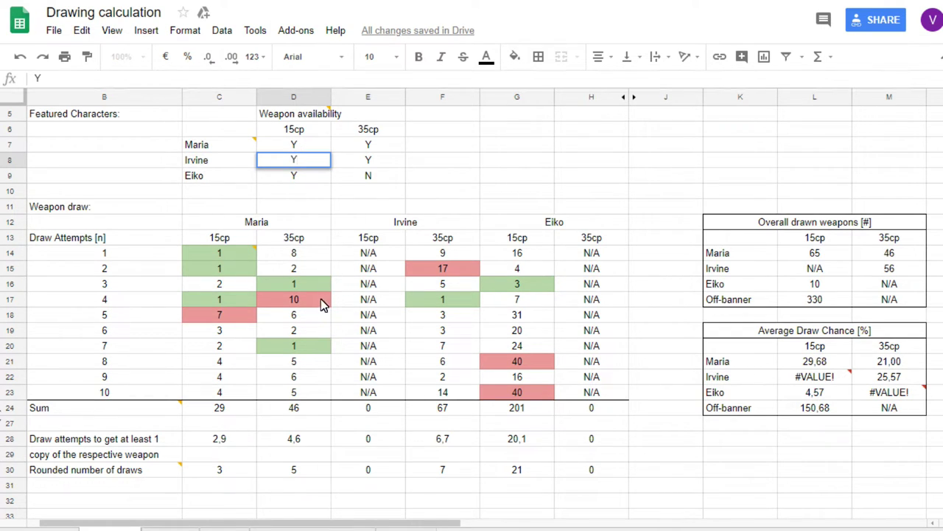
{"action": "left_click", "coordinate": [283, 192]}
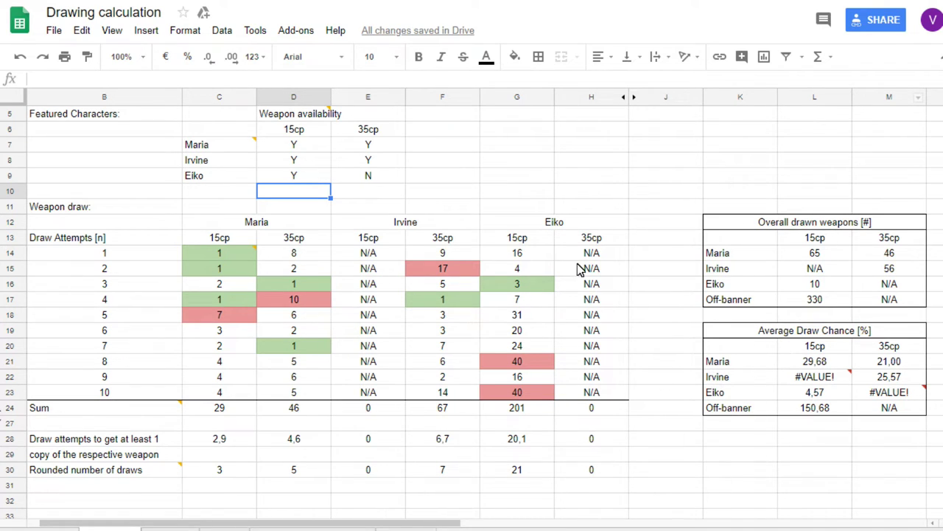
- Examine the overall drawn weapons and average draw chance tables, including the error note on Irvine's 15cp chance
{"action": "scroll", "coordinate": [698, 223], "scroll_direction": "down", "scroll_amount": 2}
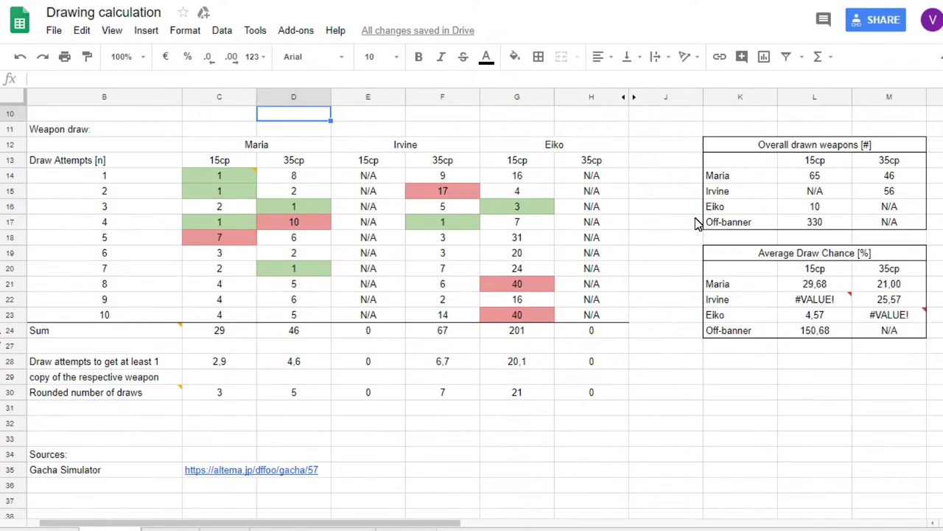
{"action": "scroll", "coordinate": [648, 272], "scroll_direction": "up", "scroll_amount": 2}
{"action": "scroll", "coordinate": [667, 256], "scroll_direction": "down", "scroll_amount": 2}
{"action": "mouse_move", "coordinate": [844, 299]}
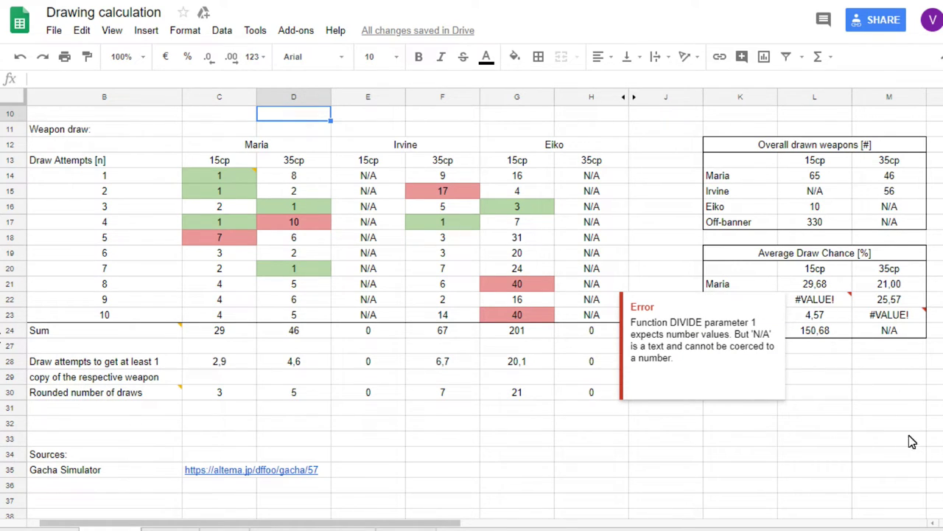
{"action": "left_click", "coordinate": [693, 435]}
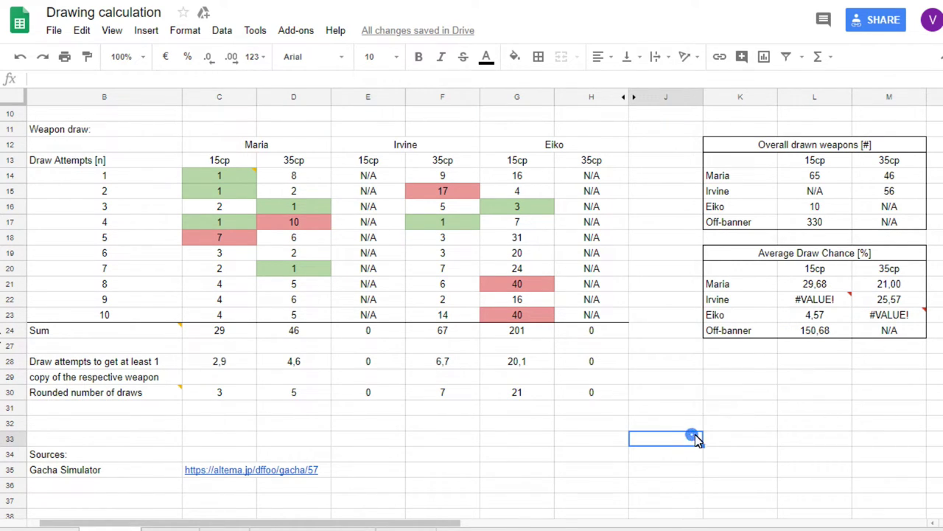
{"action": "left_click", "coordinate": [796, 375]}
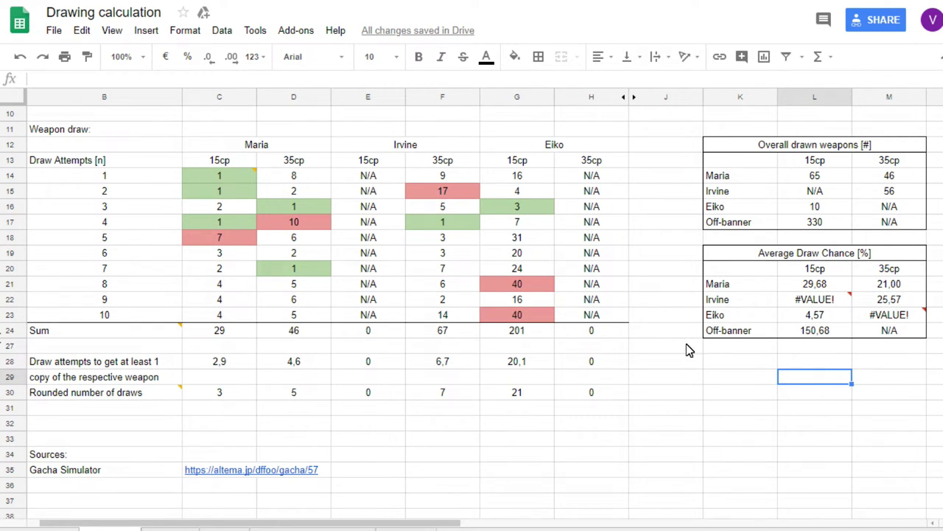
{"action": "left_click", "coordinate": [722, 346]}
{"action": "left_click", "coordinate": [887, 353]}
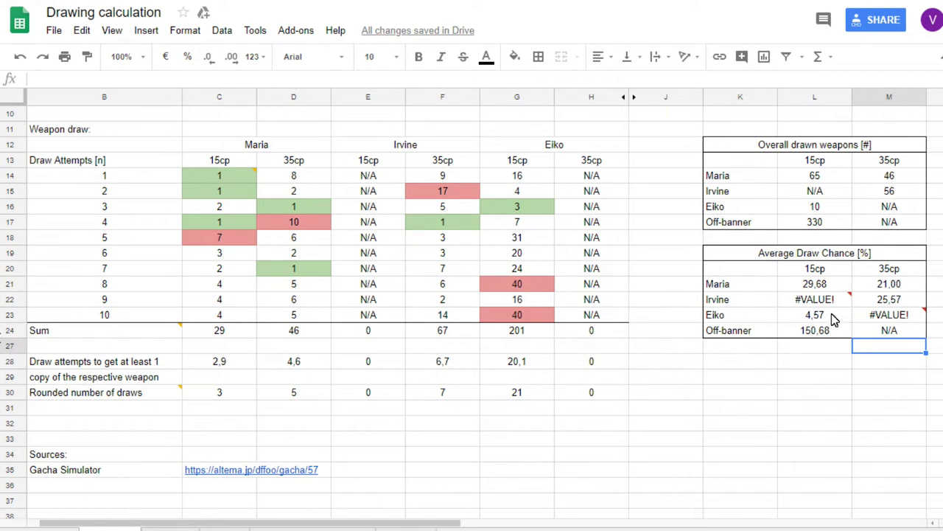
- Change the sheet's "Kain Banner Pulls" heading to "Maria Pulls"
{"action": "scroll", "coordinate": [499, 339], "scroll_direction": "up", "scroll_amount": 3}
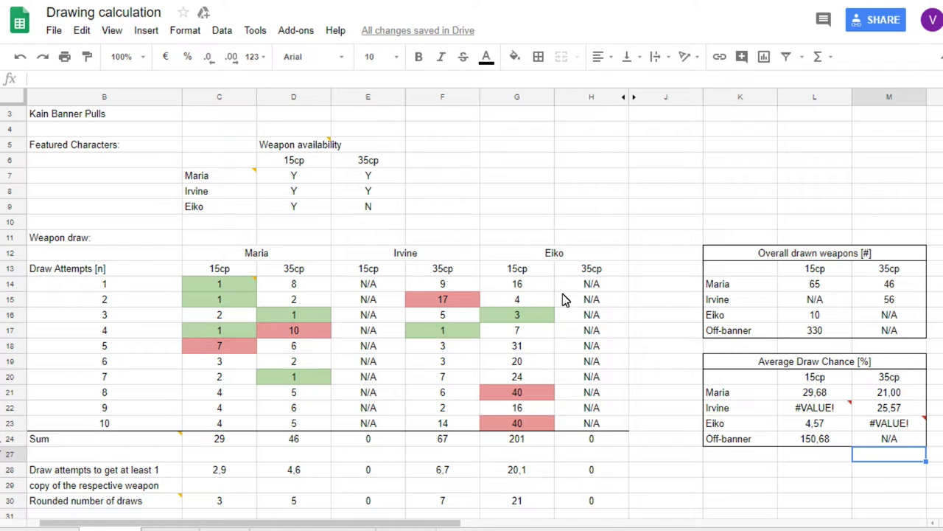
{"action": "scroll", "coordinate": [555, 240], "scroll_direction": "up", "scroll_amount": 1}
{"action": "scroll", "coordinate": [555, 241], "scroll_direction": "down", "scroll_amount": 2}
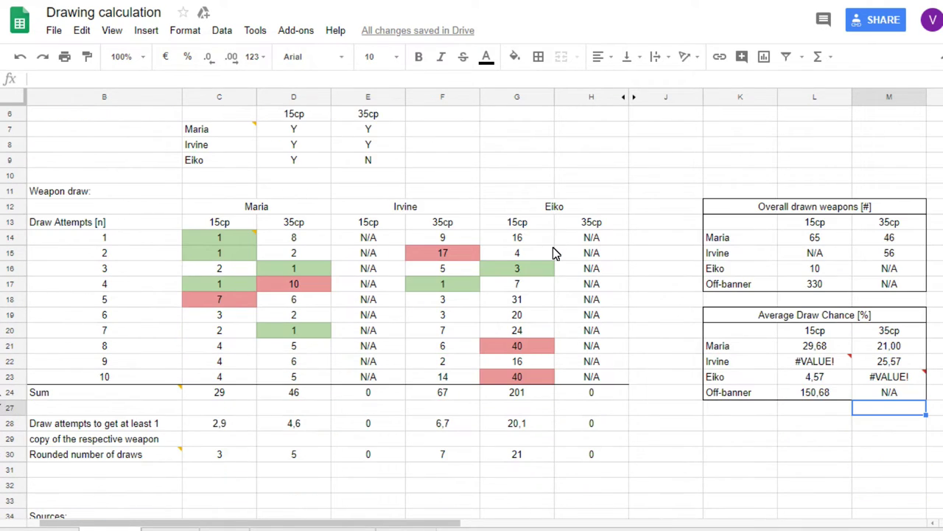
{"action": "scroll", "coordinate": [554, 253], "scroll_direction": "up", "scroll_amount": 2}
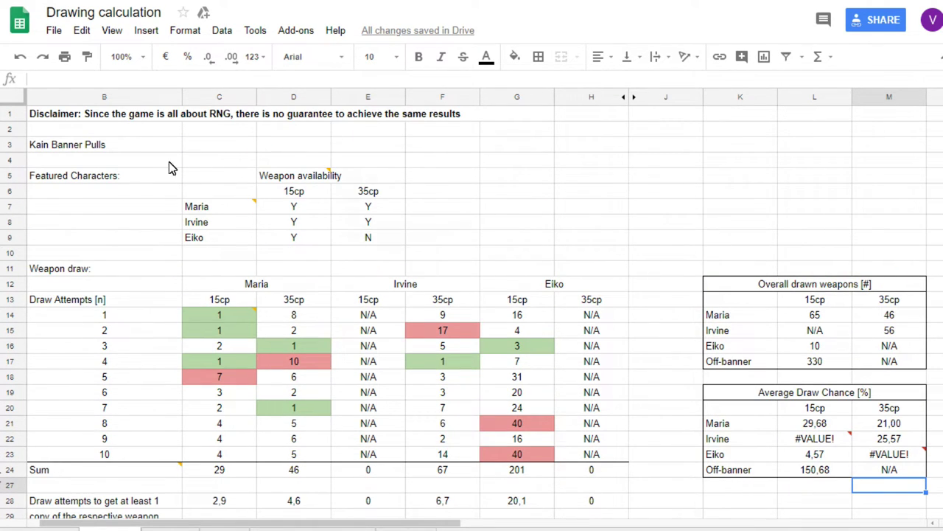
{"action": "left_click", "coordinate": [55, 147]}
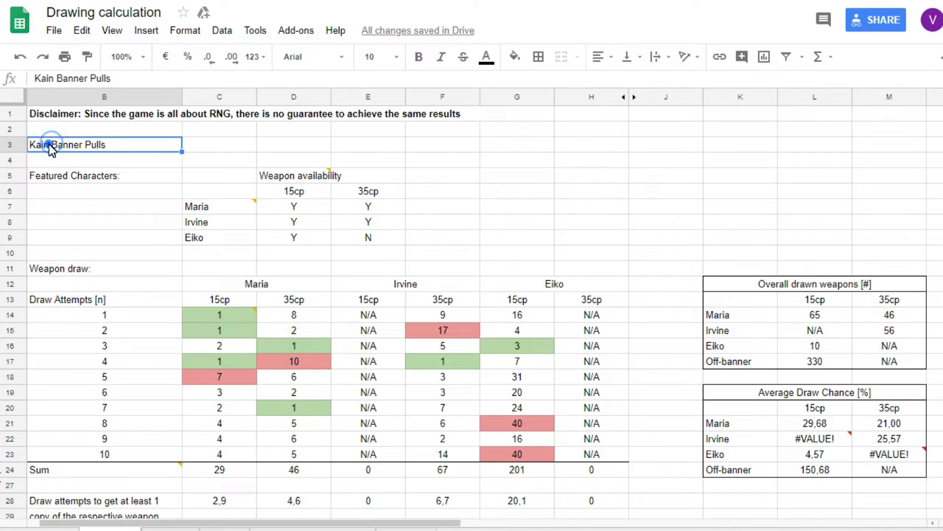
{"action": "key", "text": "BackSpace"}
{"action": "key", "text": "BackSpace"}
{"action": "key", "text": "BackSpace"}
{"action": "key", "text": "BackSpace"}
{"action": "key", "text": "BackSpace"}
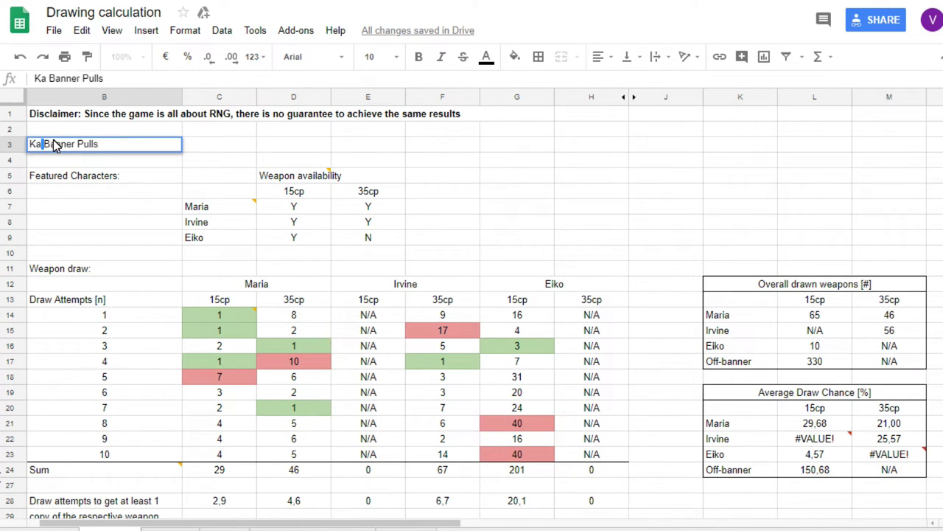
{"action": "key", "text": "Delete"}
{"action": "key", "text": "Delete"}
{"action": "key", "text": "Delete"}
{"action": "key", "text": "Delete"}
{"action": "type", "text": "Maria"}
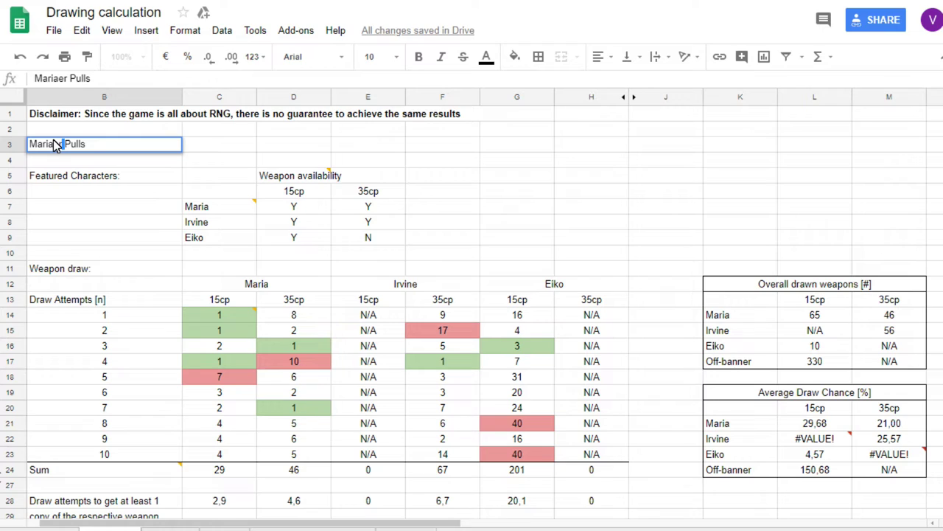
{"action": "key", "text": "Delete"}
{"action": "key", "text": "Delete"}
{"action": "left_click", "coordinate": [173, 166]}
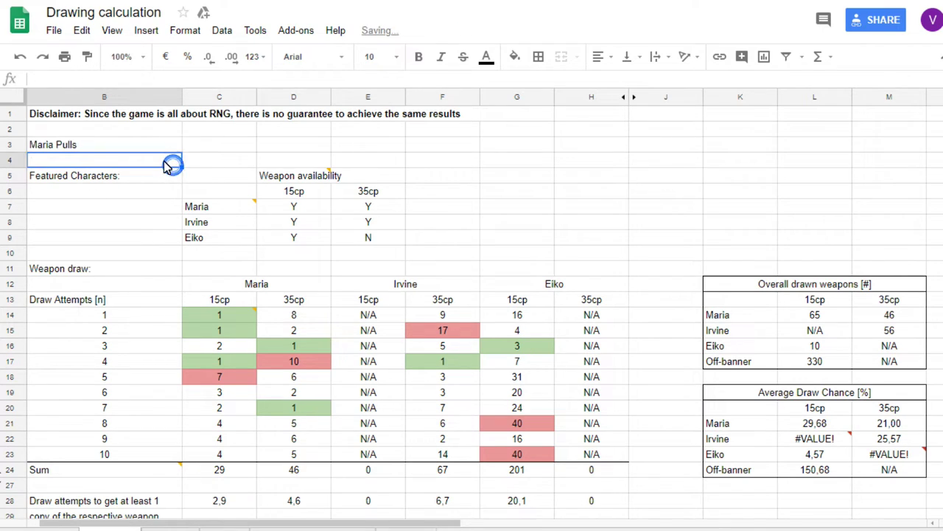
{"action": "left_click", "coordinate": [176, 145]}
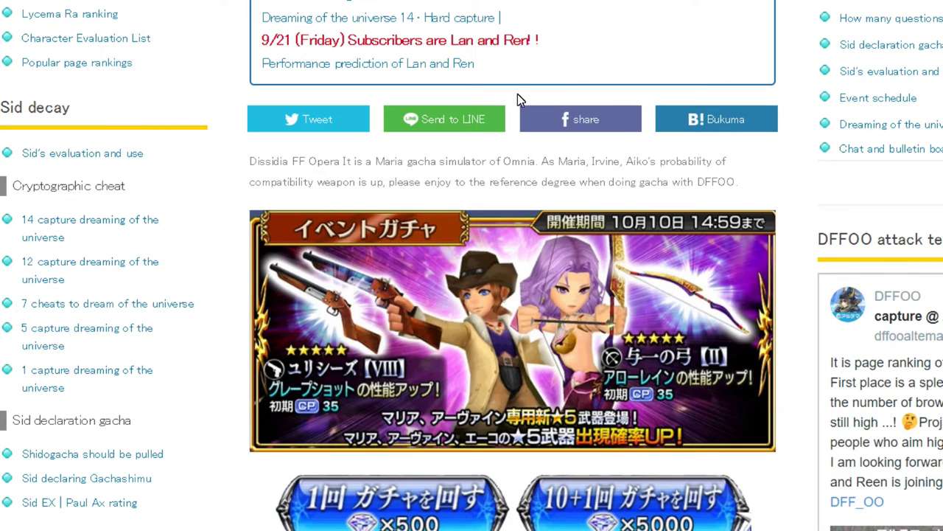
- Switch to the Maria gacha simulator and run two 10+1 draws
{"action": "left_click", "coordinate": [647, 476]}
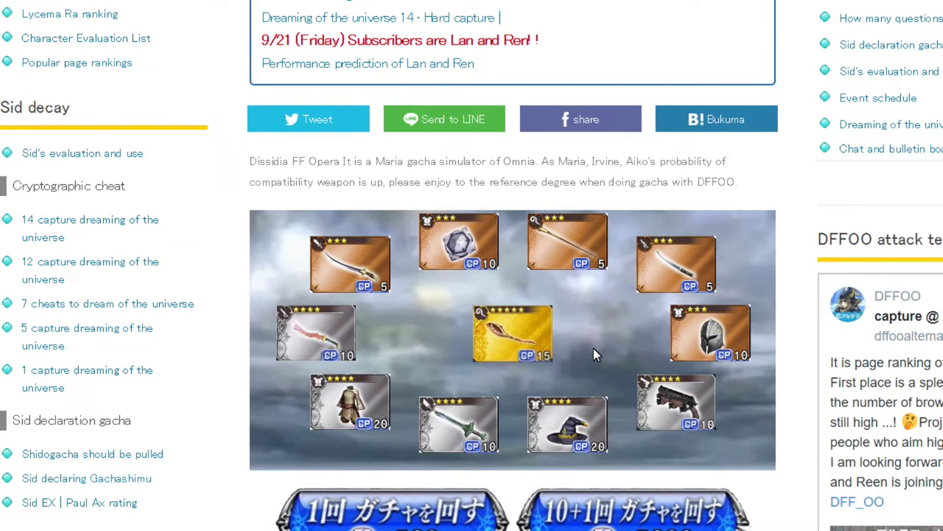
{"action": "scroll", "coordinate": [617, 202], "scroll_direction": "down", "scroll_amount": 2}
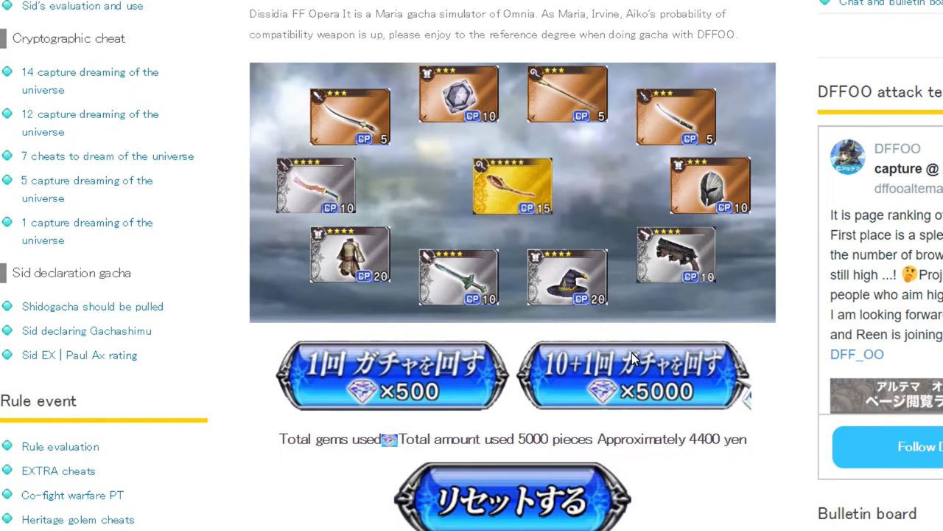
{"action": "left_click", "coordinate": [599, 338]}
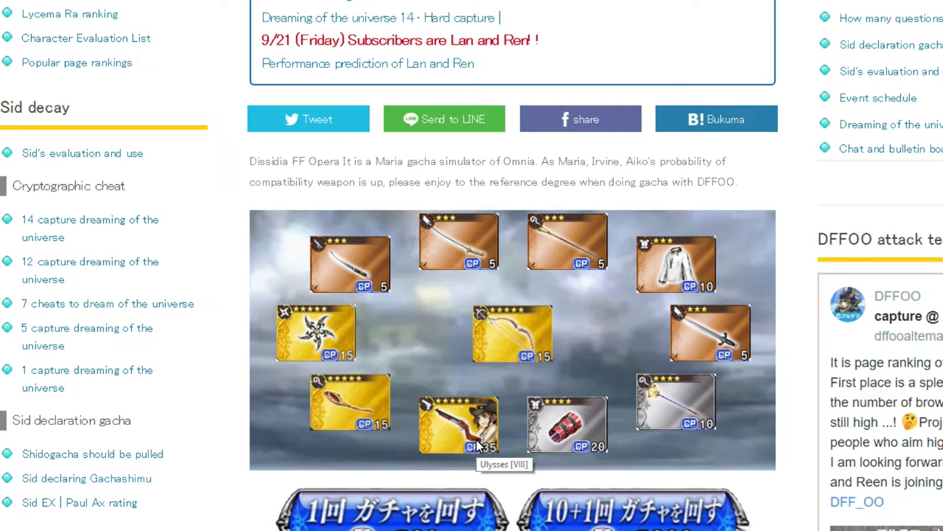
- Run two more 10+1 draws in the Maria gacha simulator and bring the drawn weapons into view
{"action": "scroll", "coordinate": [483, 381], "scroll_direction": "down", "scroll_amount": 2}
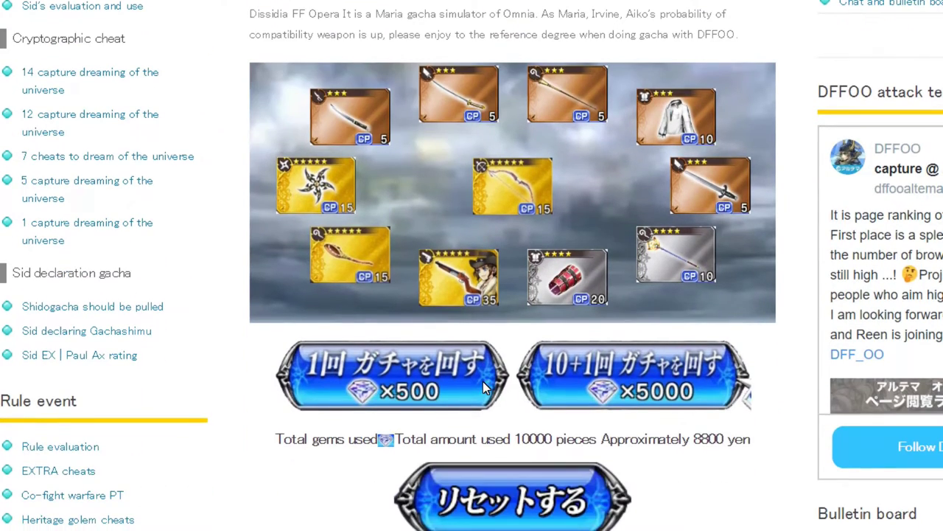
{"action": "left_click", "coordinate": [586, 374]}
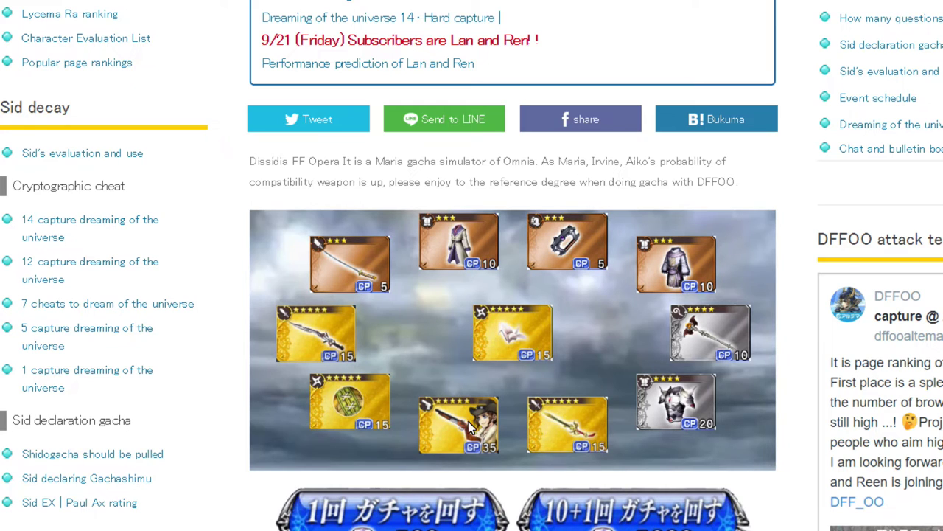
{"action": "scroll", "coordinate": [468, 425], "scroll_direction": "down", "scroll_amount": 2}
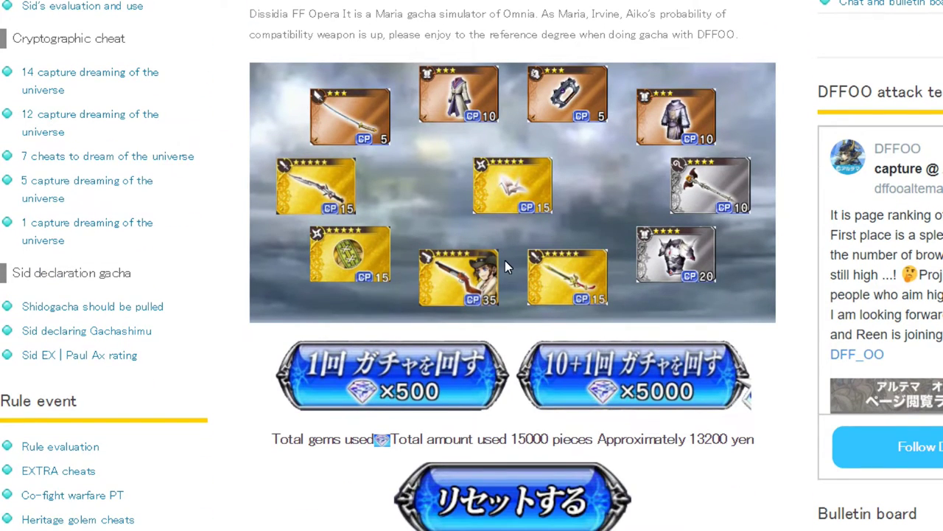
{"action": "scroll", "coordinate": [559, 389], "scroll_direction": "up", "scroll_amount": 2}
{"action": "scroll", "coordinate": [547, 436], "scroll_direction": "down", "scroll_amount": 2}
{"action": "key", "text": "F5"}
{"action": "scroll", "coordinate": [521, 239], "scroll_direction": "down", "scroll_amount": 4}
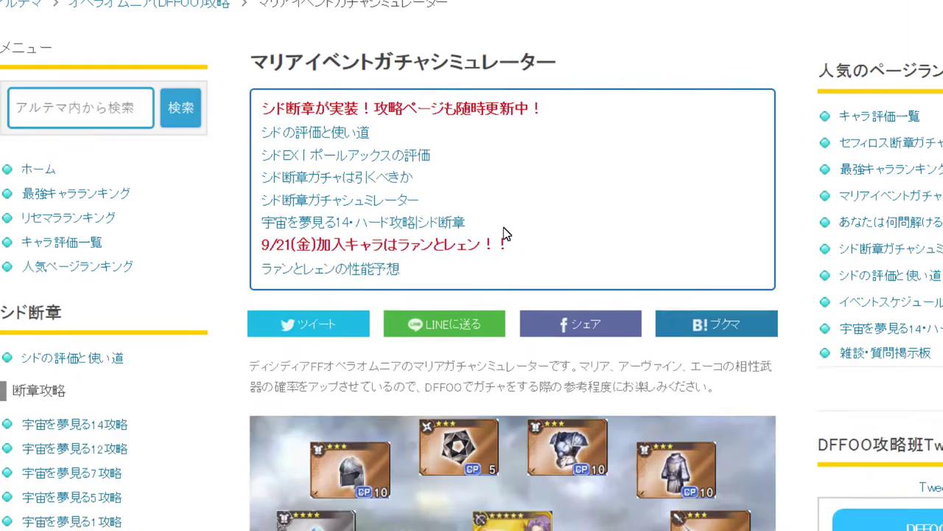
{"action": "scroll", "coordinate": [523, 287], "scroll_direction": "down", "scroll_amount": 4}
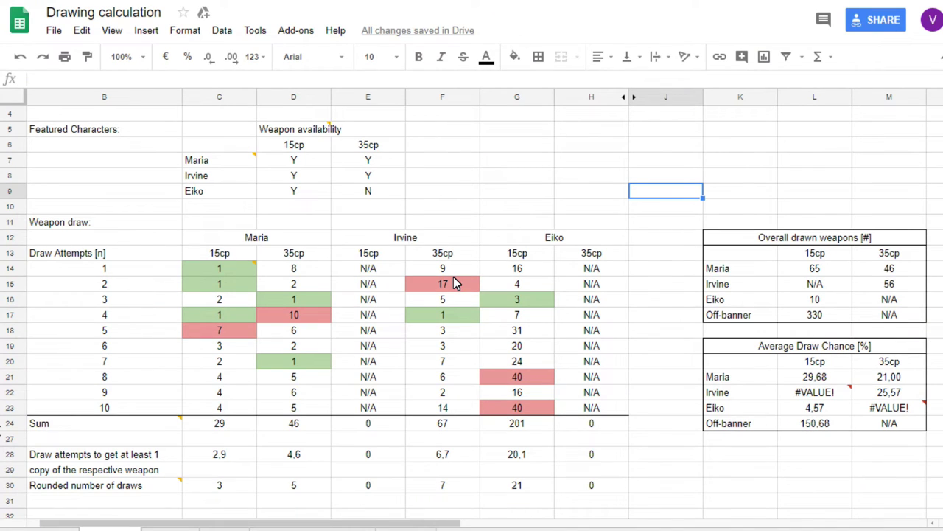
- Switch to the Drawing calculation spreadsheet and compare the Maria, Irvine and Eiko draw attempts with the overall and average draw chance tables
{"action": "scroll", "coordinate": [378, 317], "scroll_direction": "down", "scroll_amount": 1}
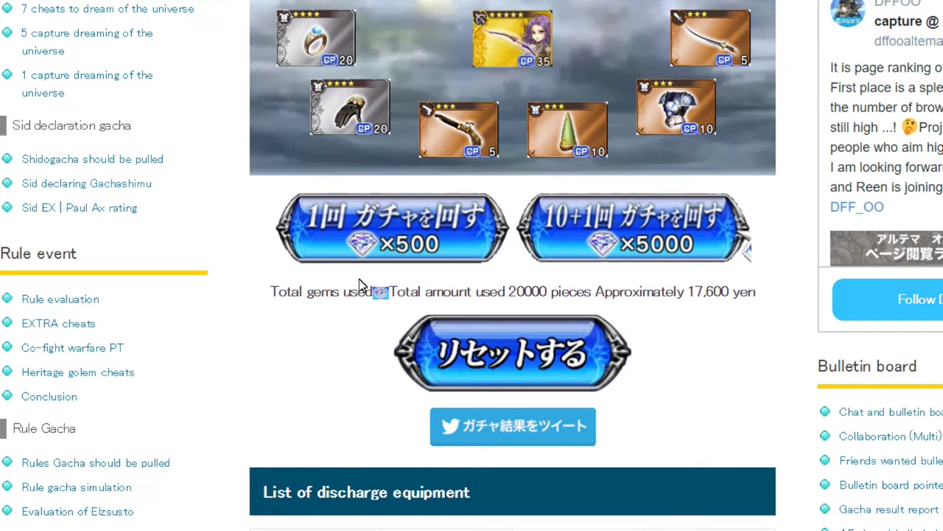
{"action": "scroll", "coordinate": [344, 276], "scroll_direction": "up", "scroll_amount": 2}
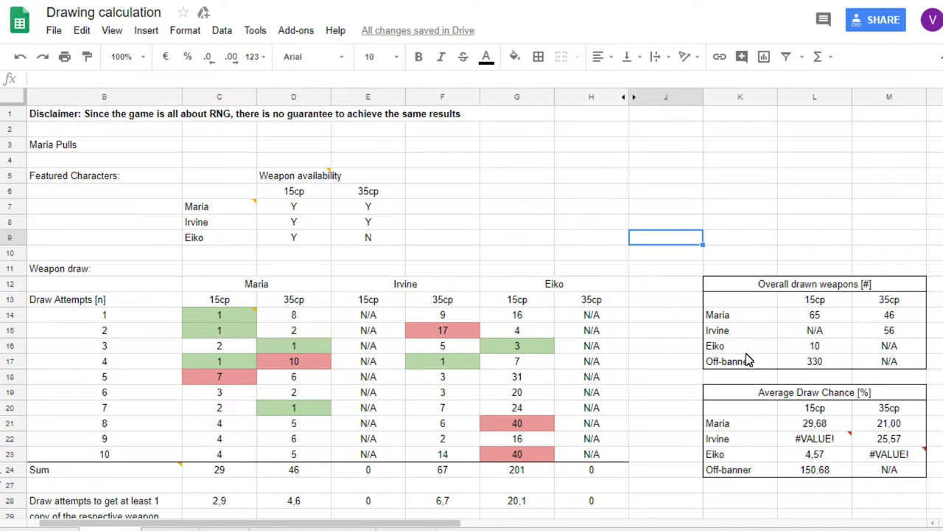
{"action": "scroll", "coordinate": [601, 383], "scroll_direction": "down", "scroll_amount": 5}
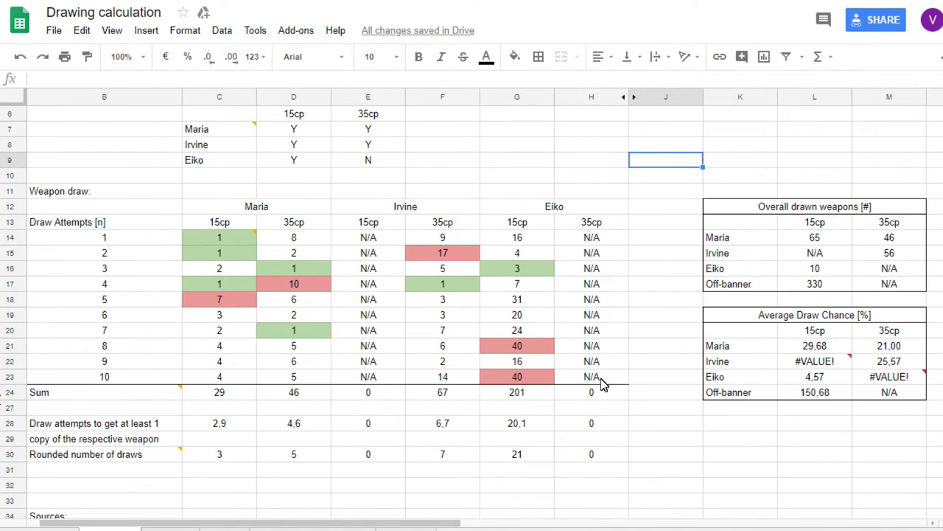
{"action": "scroll", "coordinate": [685, 406], "scroll_direction": "up", "scroll_amount": 3}
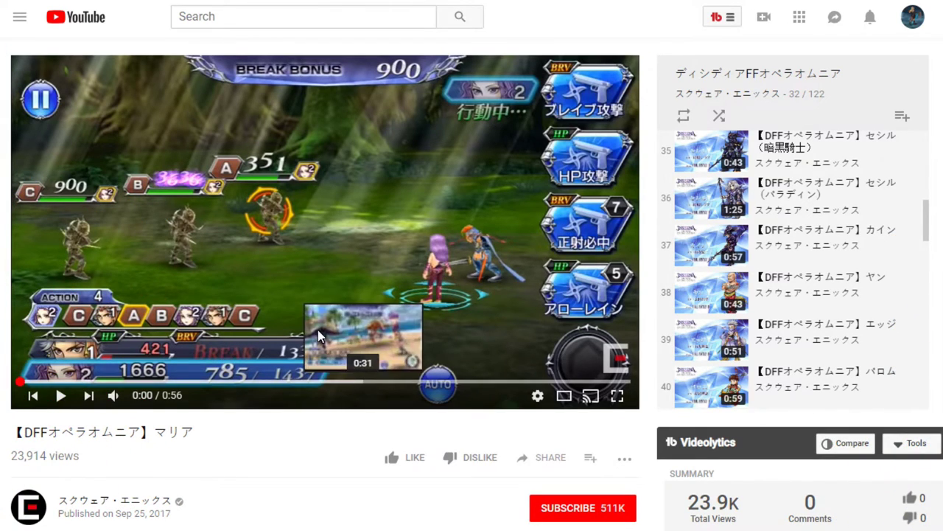
- Switch to the YouTube page with the Maria character video and start playback from the beginning
{"action": "mouse_move", "coordinate": [114, 398]}
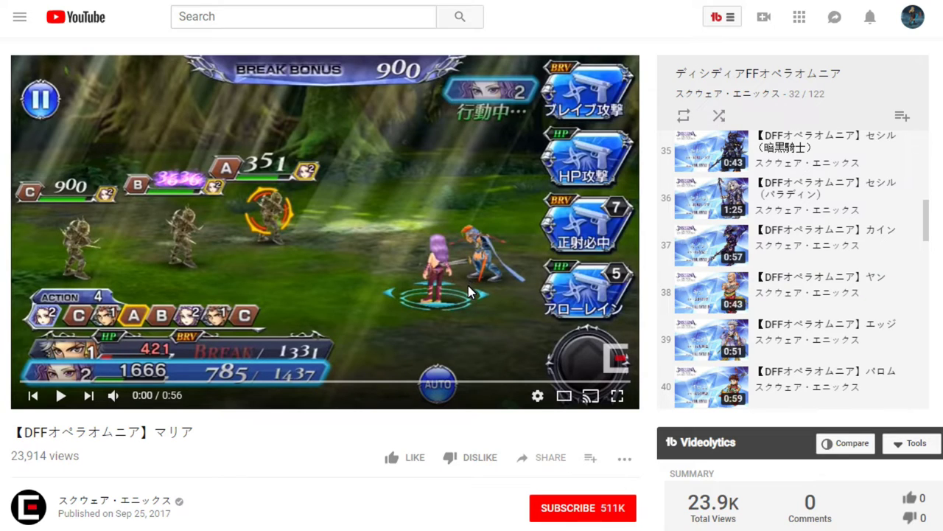
{"action": "left_click", "coordinate": [59, 395]}
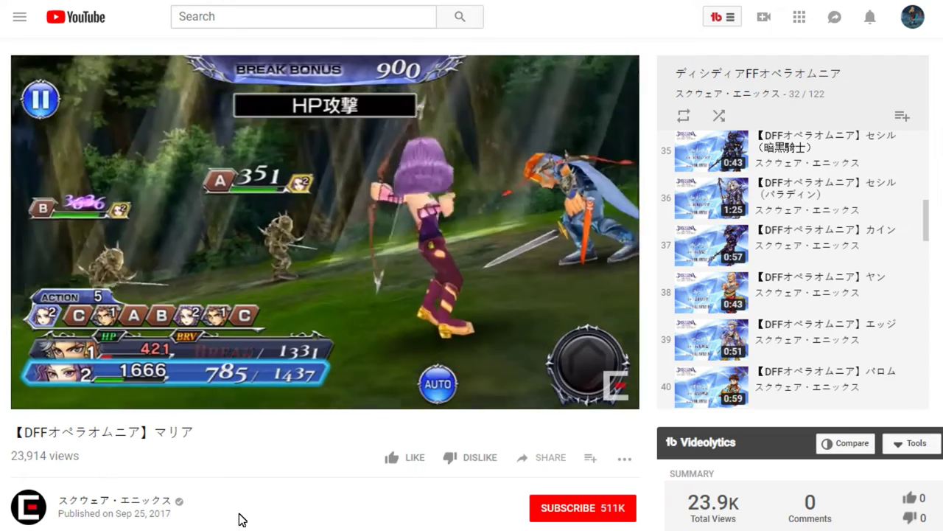